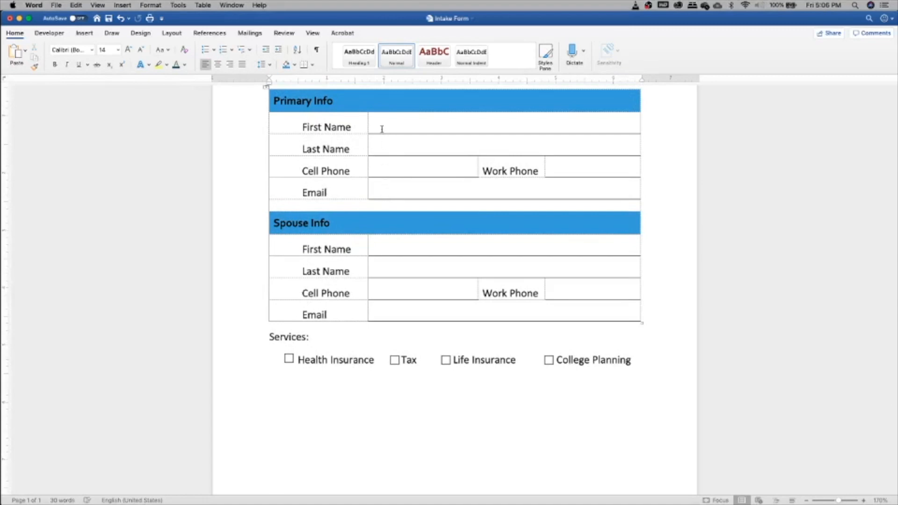
Test the Word form's First Name cell and service checkboxes, leaving them cleared.
type("hjj")
key("BackSpace")
key("BackSpace")
key("BackSpace")
scroll(381, 126, "down", 5)
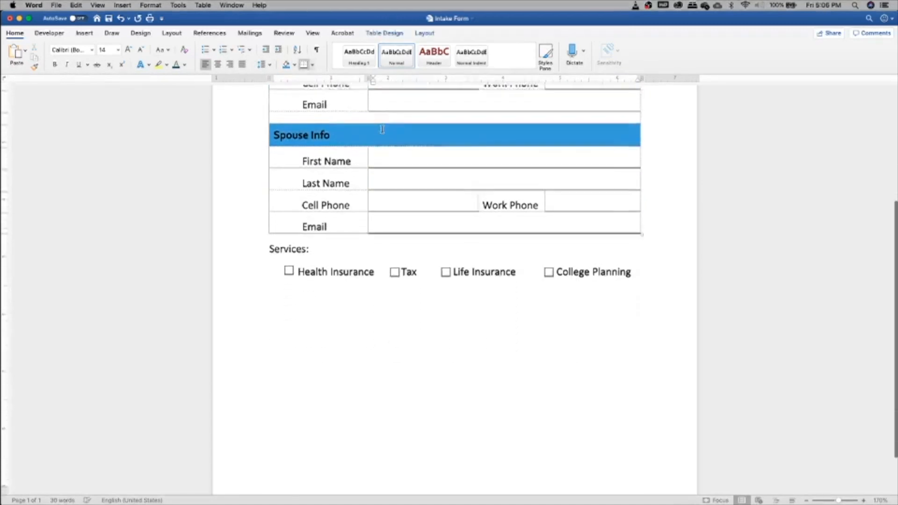
left_click(290, 264)
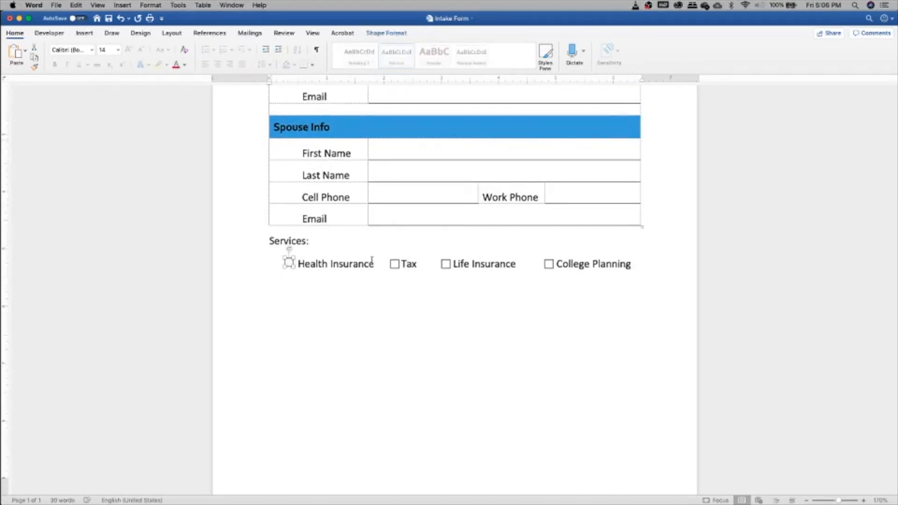
left_click(394, 265)
left_click(523, 264)
scroll(522, 263, "up", 3)
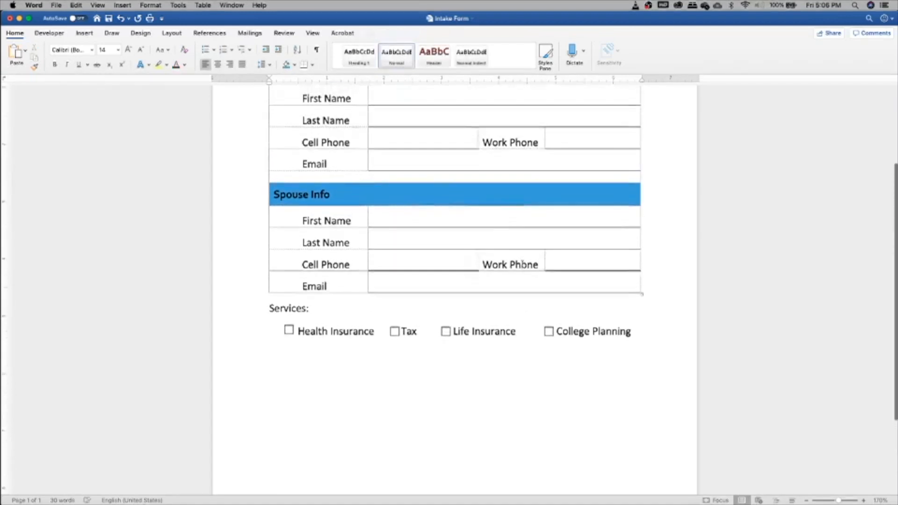
left_click(385, 102)
scroll(362, 233, "down", 2)
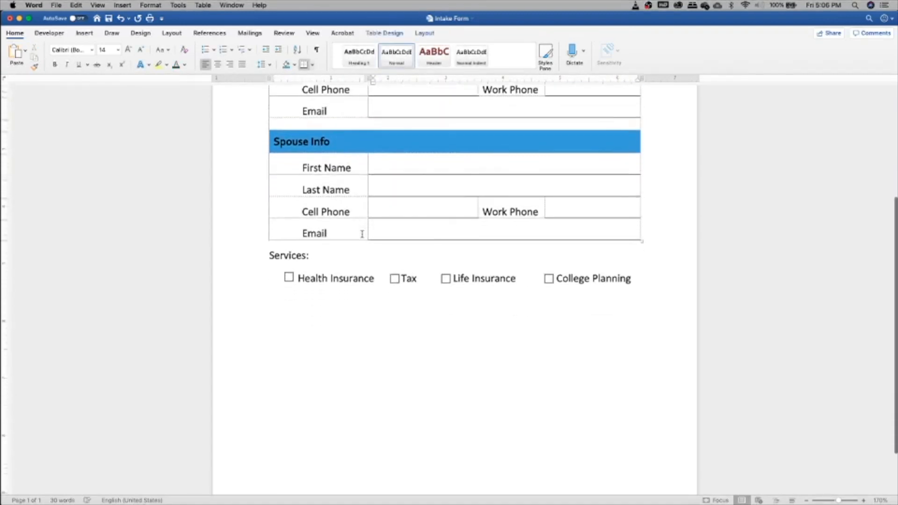
left_click(289, 277)
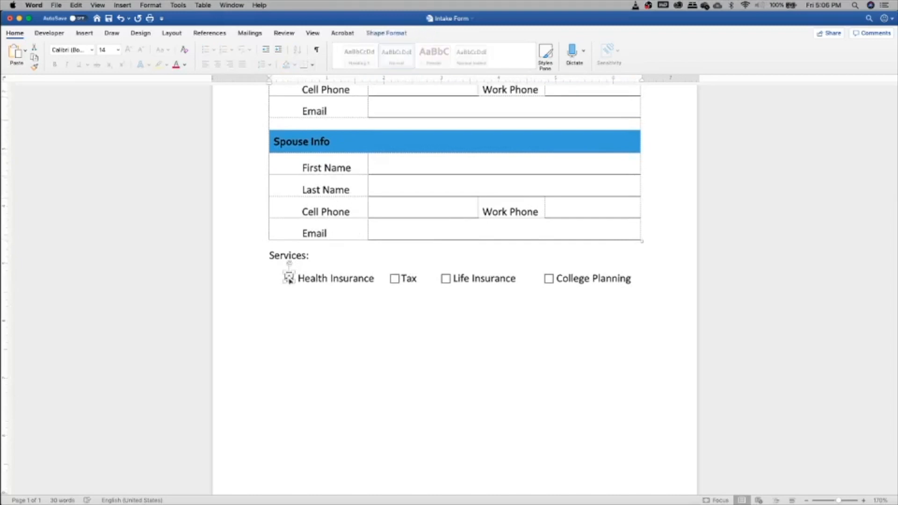
left_click(410, 183)
scroll(410, 182, "up", 6)
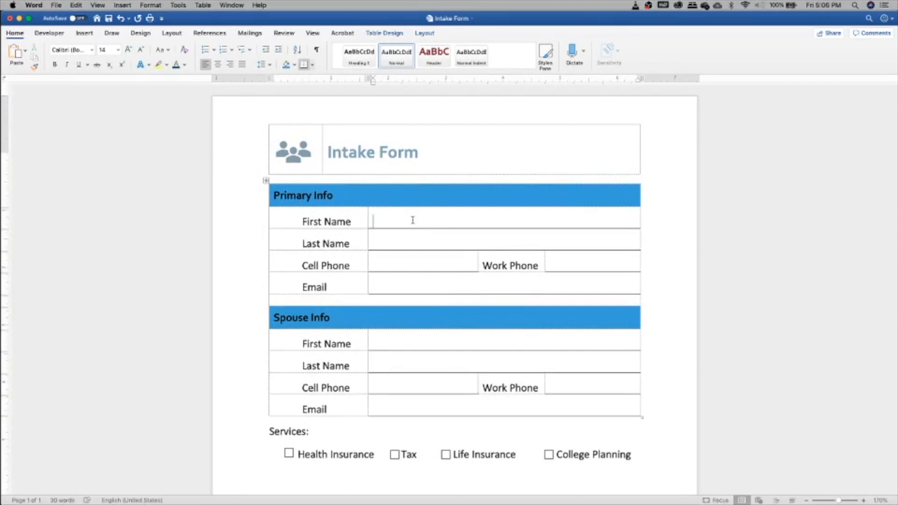
scroll(412, 220, "down", 2)
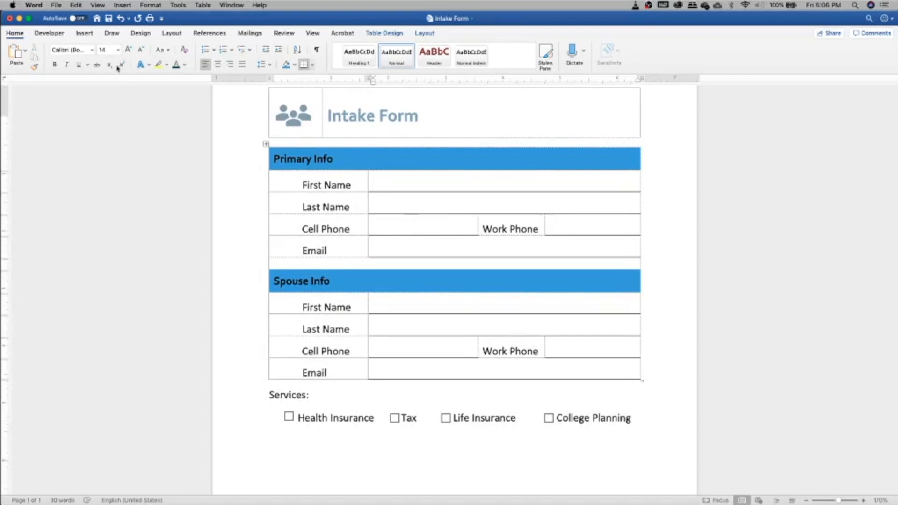
Save the Word document as a PDF named Intake Form.pdf.
left_click(57, 5)
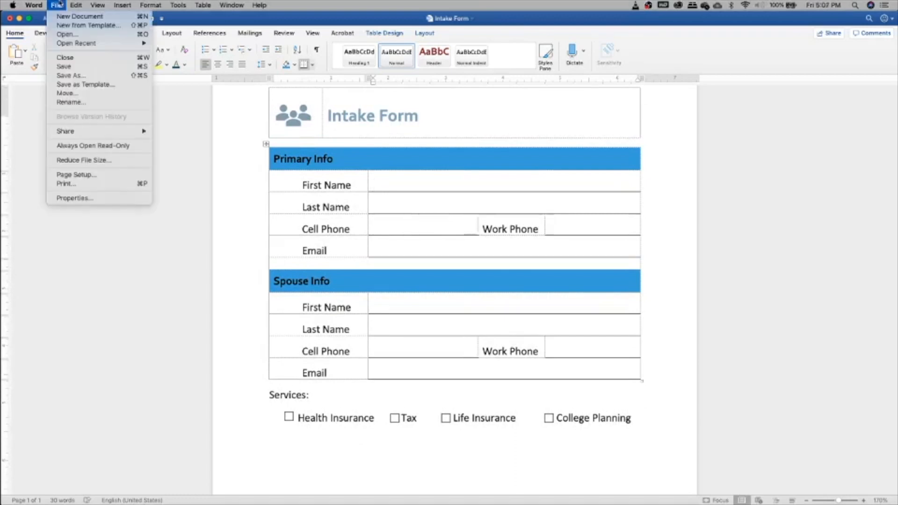
left_click(84, 76)
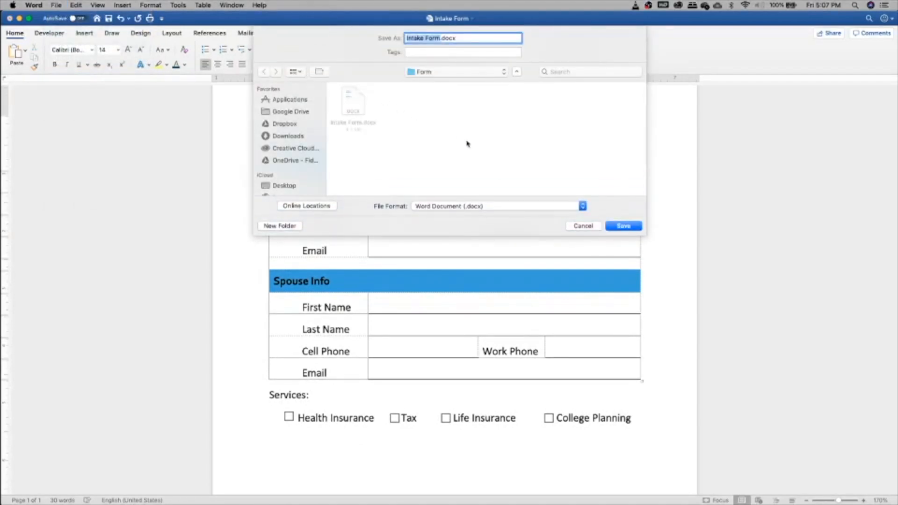
left_click(467, 206)
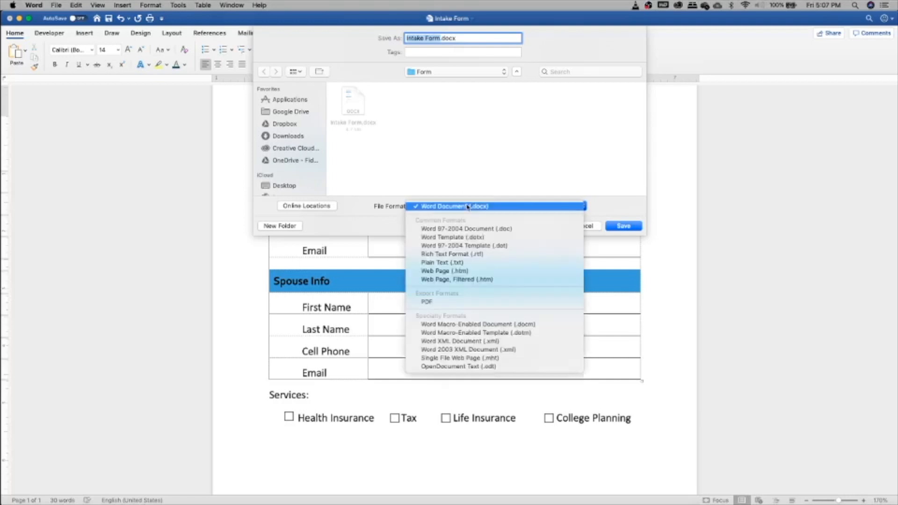
left_click(458, 301)
left_click(623, 225)
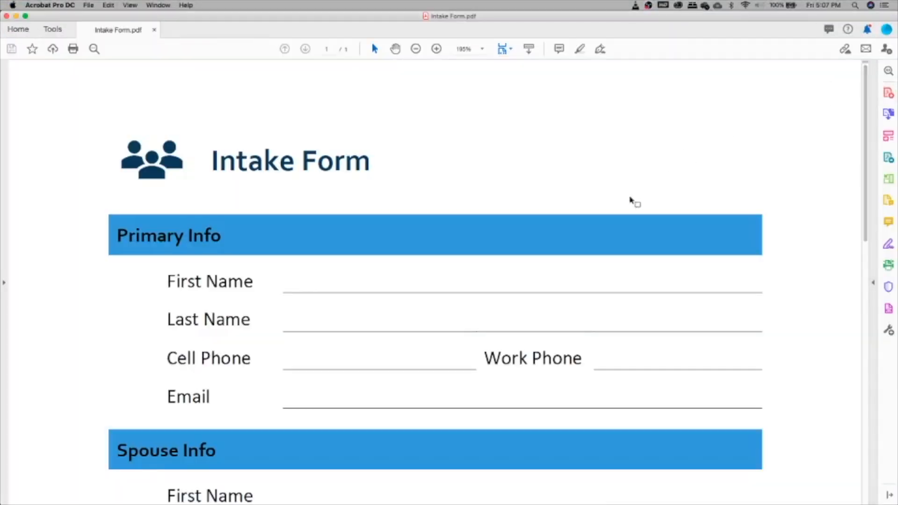
Scroll through the one-page Intake Form PDF, then show the Tools overview.
scroll(634, 202, "down", 10)
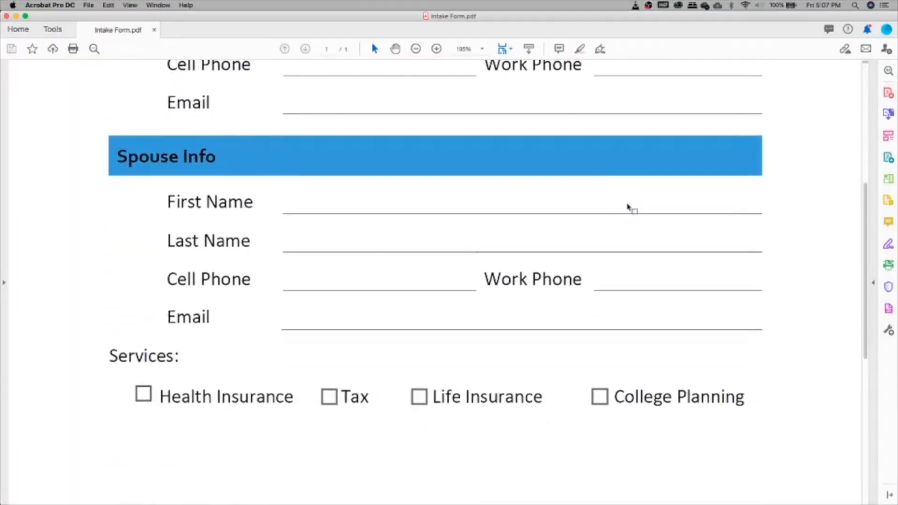
scroll(628, 206, "down", 3)
scroll(628, 207, "up", 6)
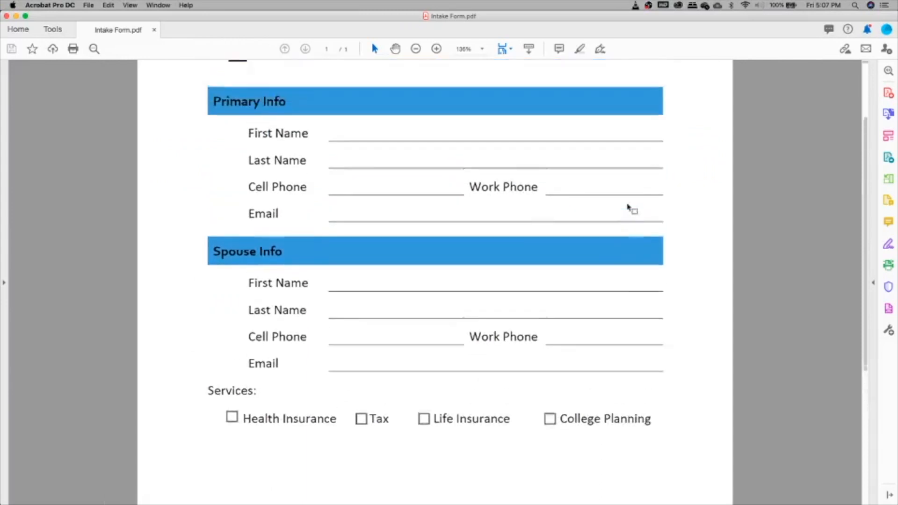
scroll(627, 206, "down", 2)
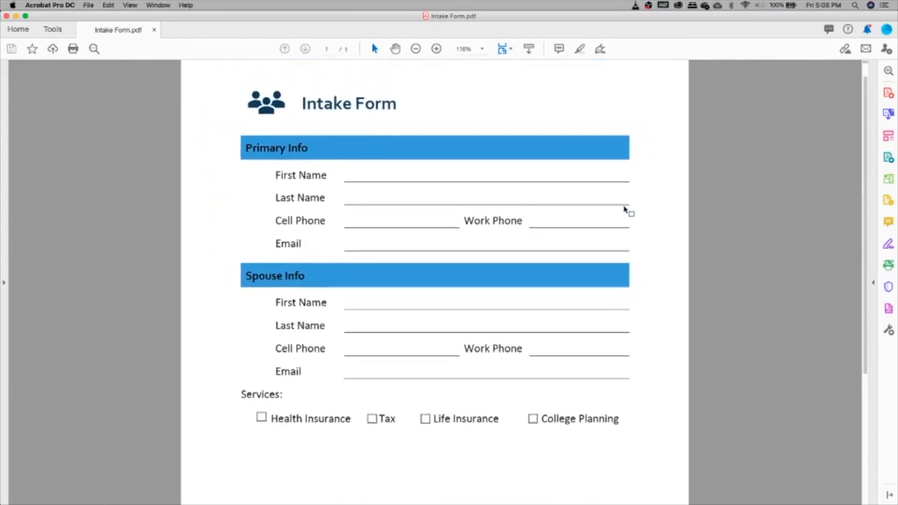
scroll(627, 208, "down", 5)
scroll(624, 209, "up", 6)
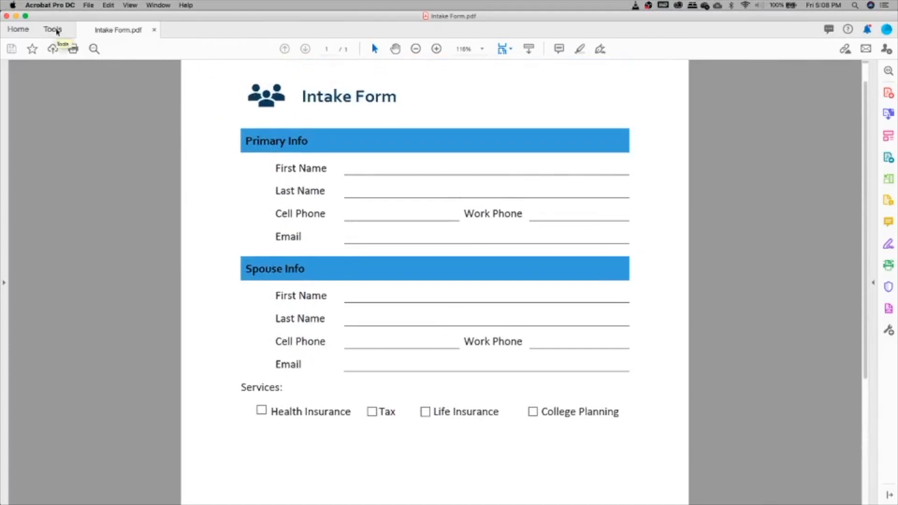
left_click(55, 30)
Run Prepare Form on the Intake Form to auto-detect fields like First Name_2 and Email_2.
scroll(99, 141, "up", 5)
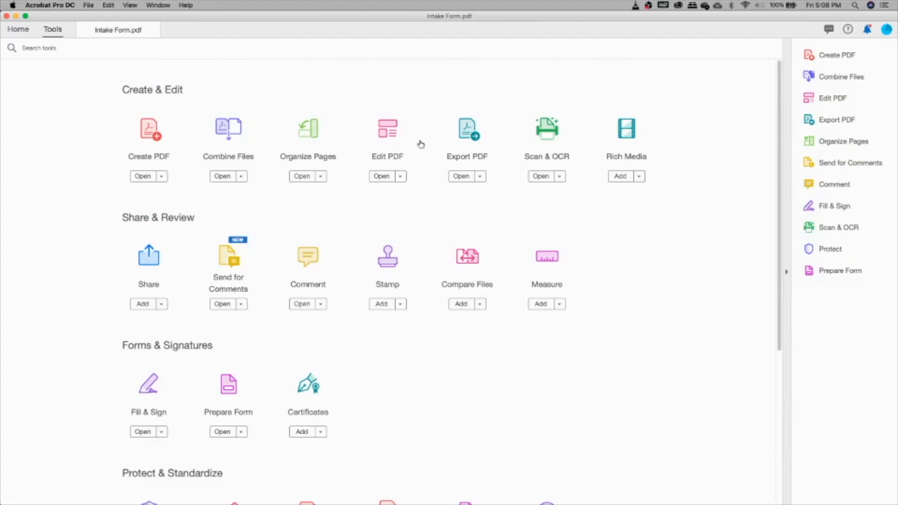
scroll(401, 175, "down", 3)
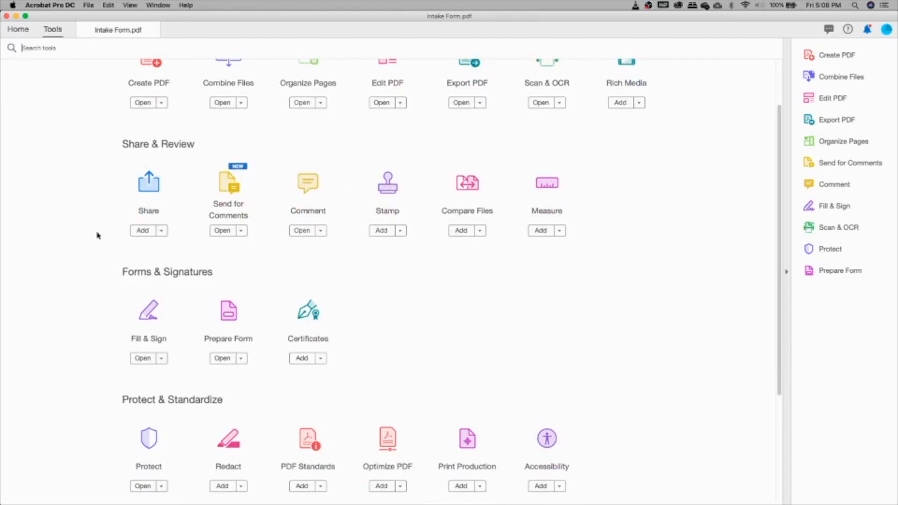
scroll(99, 235, "down", 4)
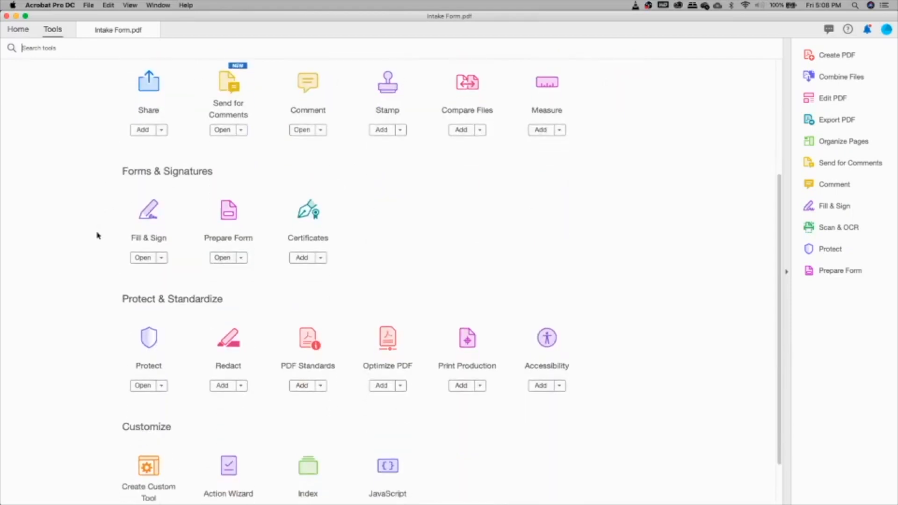
scroll(99, 236, "up", 7)
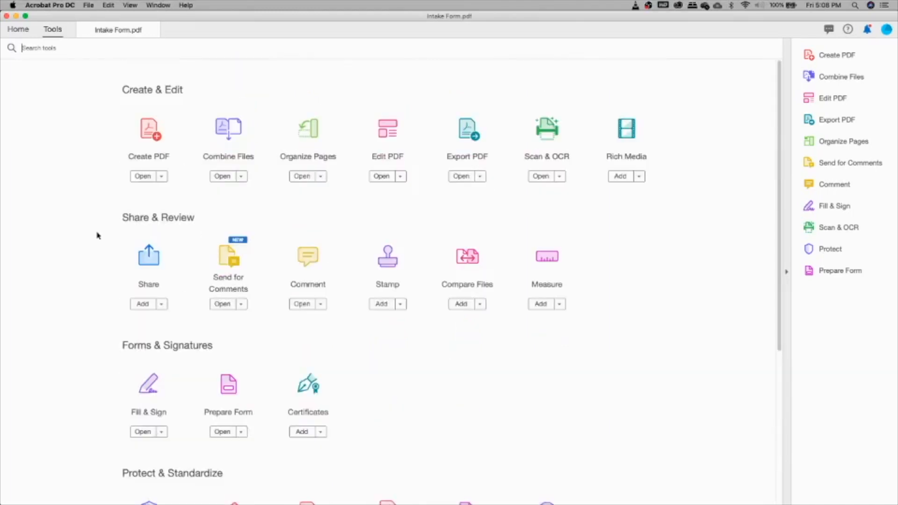
scroll(92, 304, "down", 2)
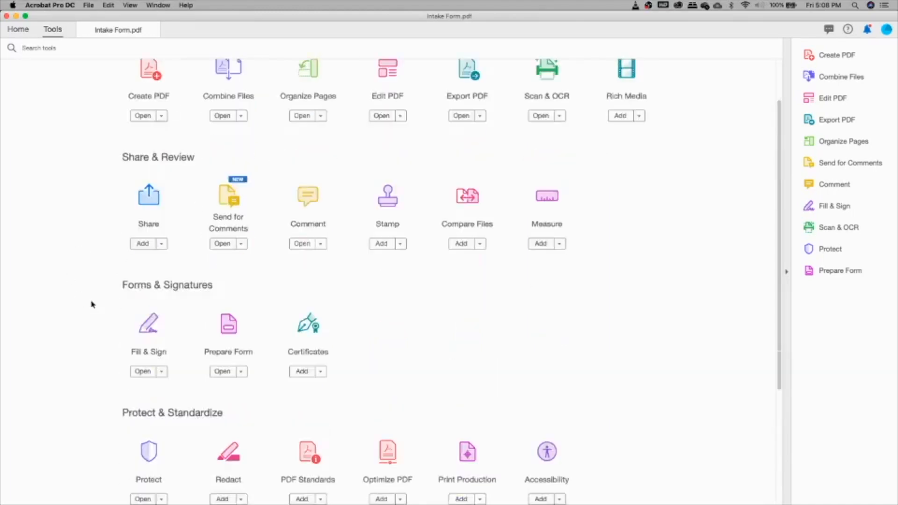
scroll(92, 304, "down", 4)
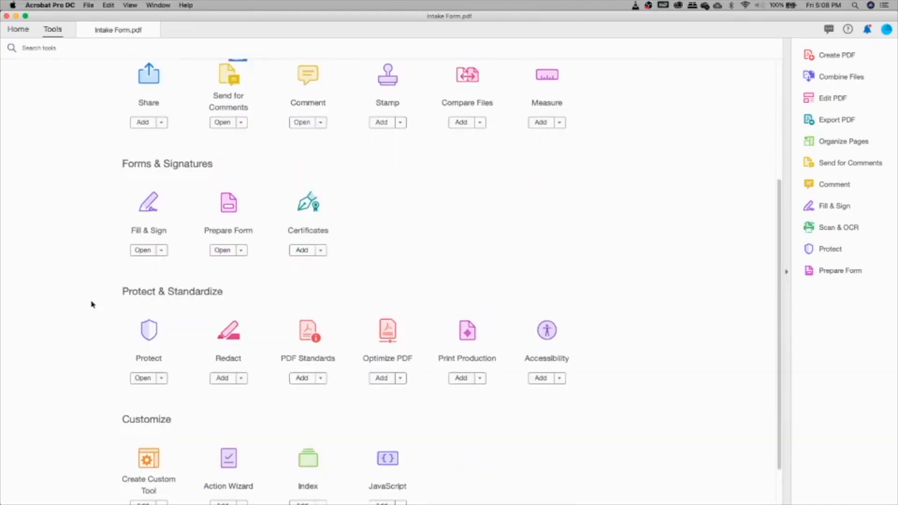
left_click(228, 204)
left_click(470, 330)
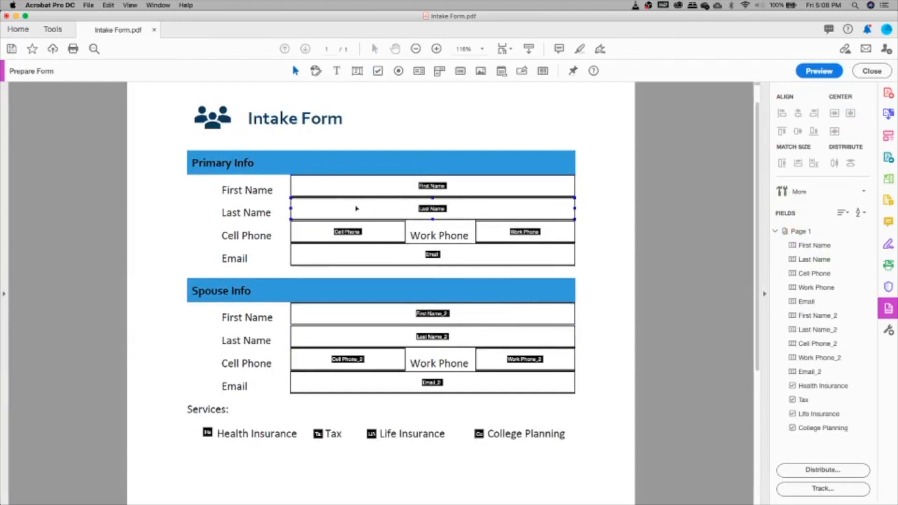
left_click(354, 196)
left_click(414, 268)
scroll(367, 272, "down", 3)
left_click(367, 272)
left_click(350, 296)
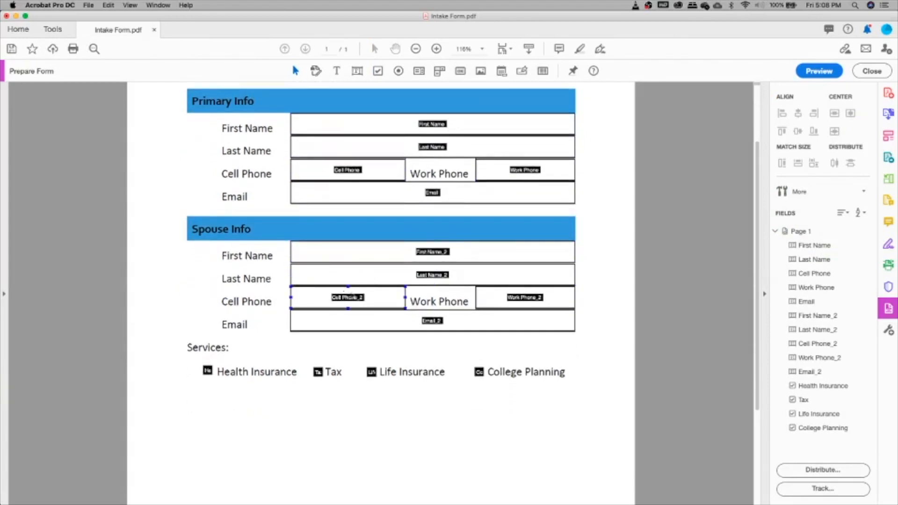
scroll(354, 306, "down", 4)
left_click(354, 305)
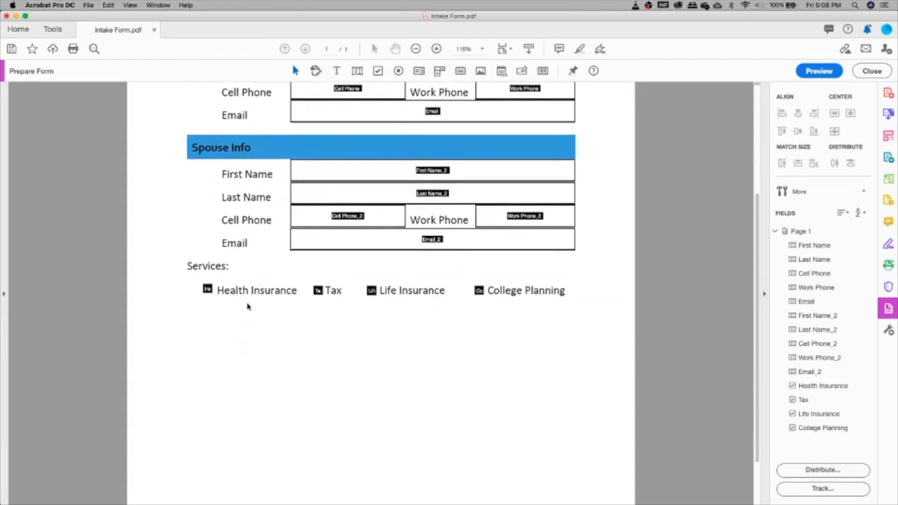
scroll(213, 300, "up", 3)
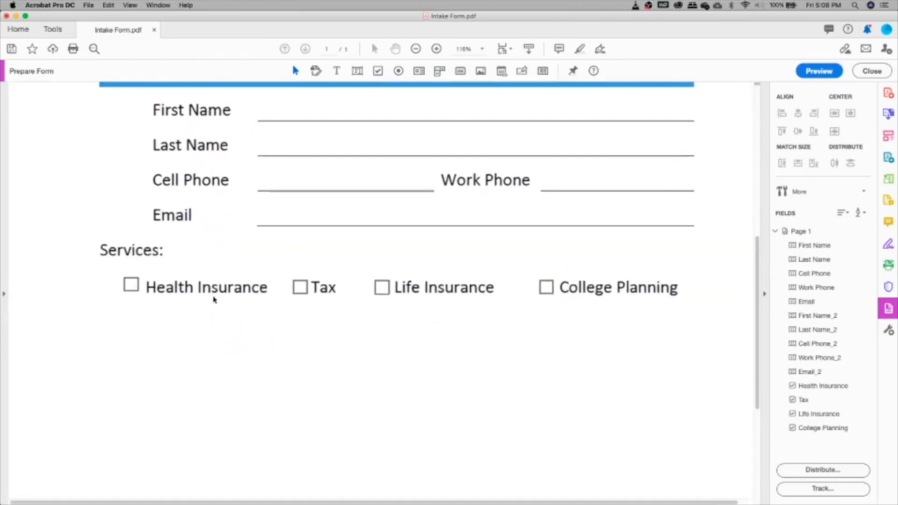
left_click(132, 284)
left_click(299, 287)
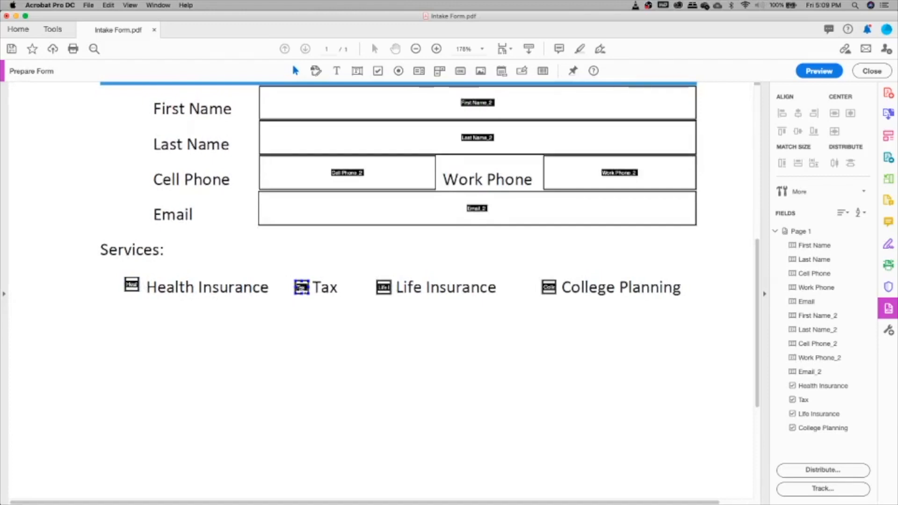
left_click(389, 293)
scroll(565, 336, "up", 5)
scroll(553, 361, "down", 3)
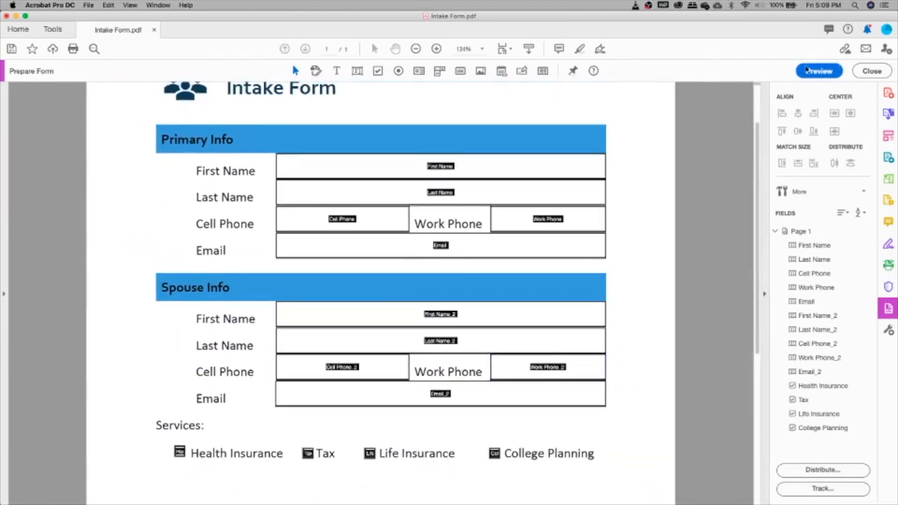
left_click(809, 71)
Enter John as the primary first name and Doe as the last name.
left_click(387, 167)
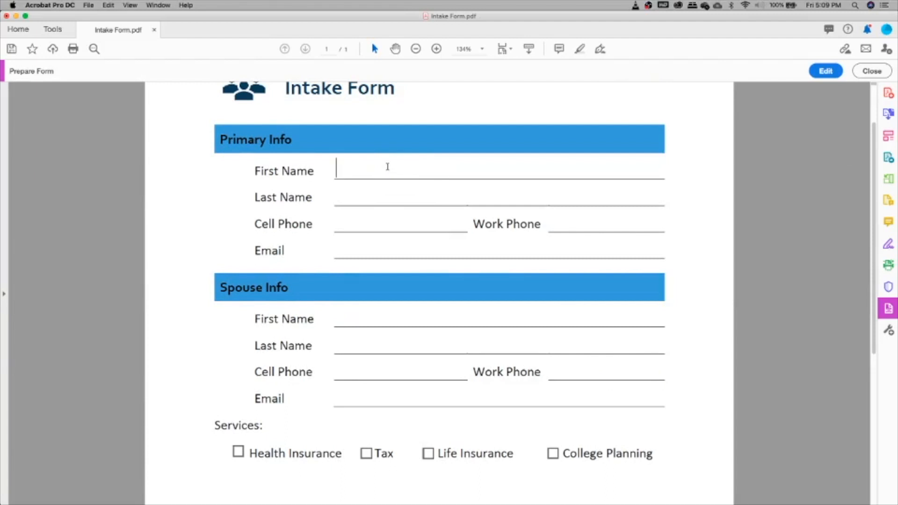
type("John")
key("Tab")
type("Doe")
Tick only Tax and Life Insurance, then return to field editing.
scroll(387, 166, "down", 1)
scroll(387, 167, "down", 8)
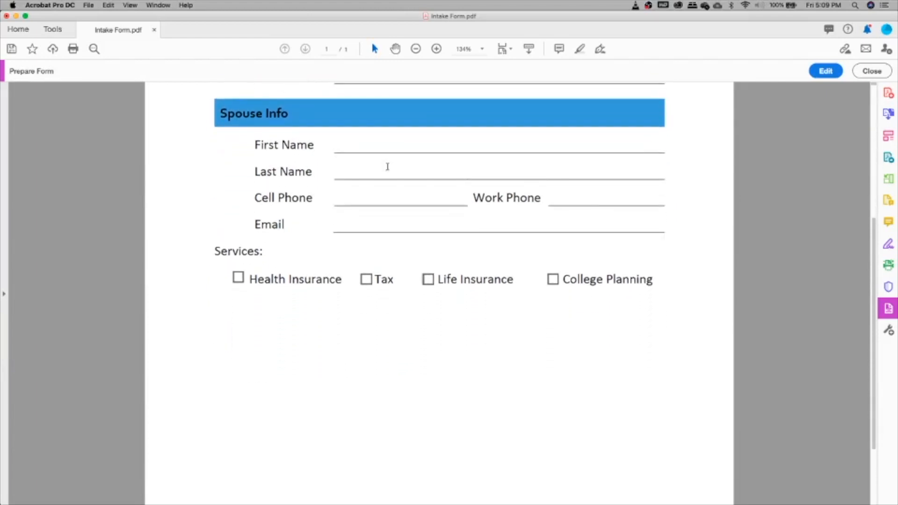
left_click(240, 279)
left_click(367, 280)
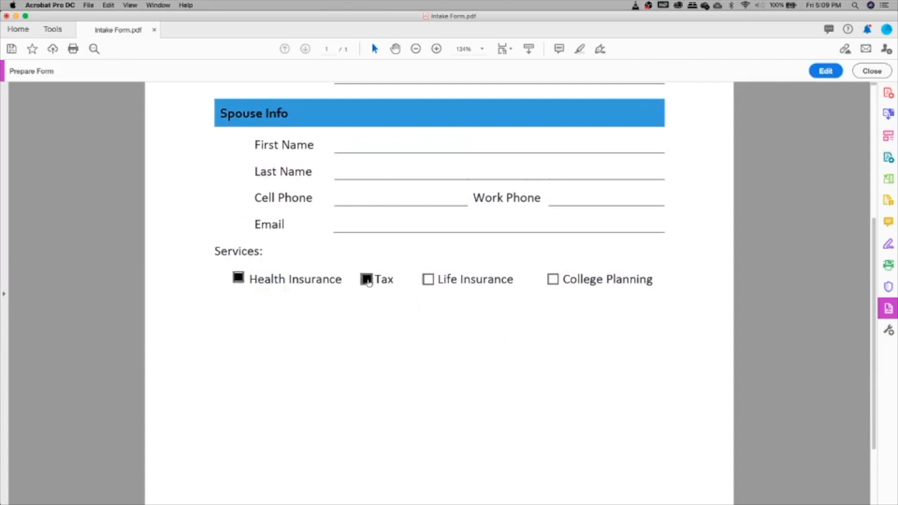
left_click(238, 279)
left_click(427, 279)
left_click(825, 72)
Select the spouse's First Name_2 field and open its Text Field Properties.
scroll(493, 194, "up", 5)
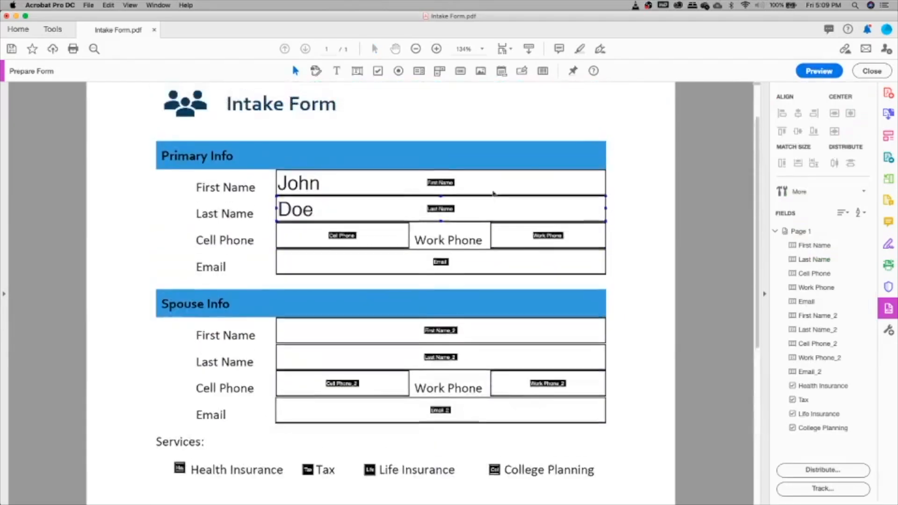
scroll(493, 194, "down", 3)
left_click(443, 162)
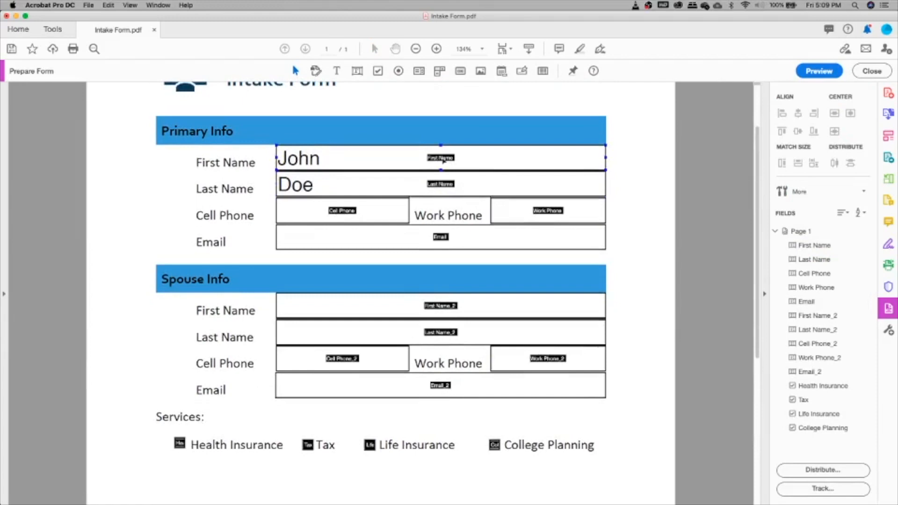
left_click(217, 162)
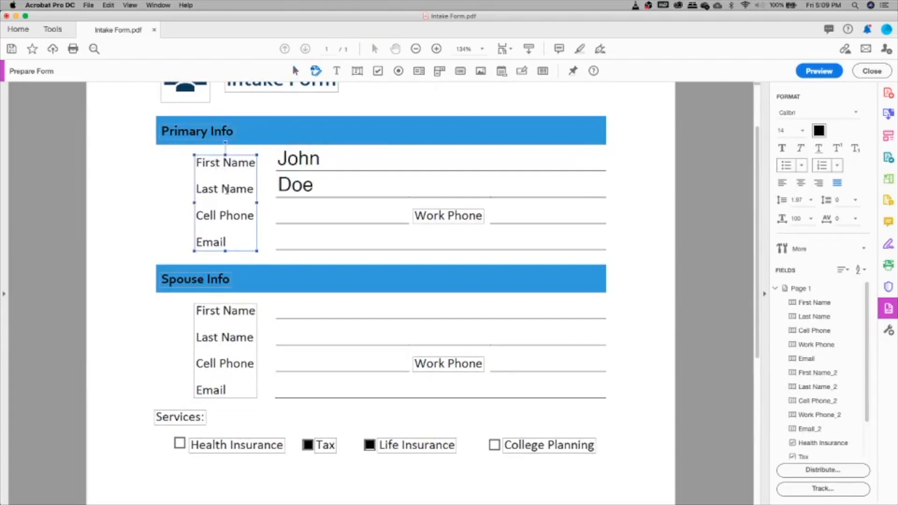
left_click(391, 161)
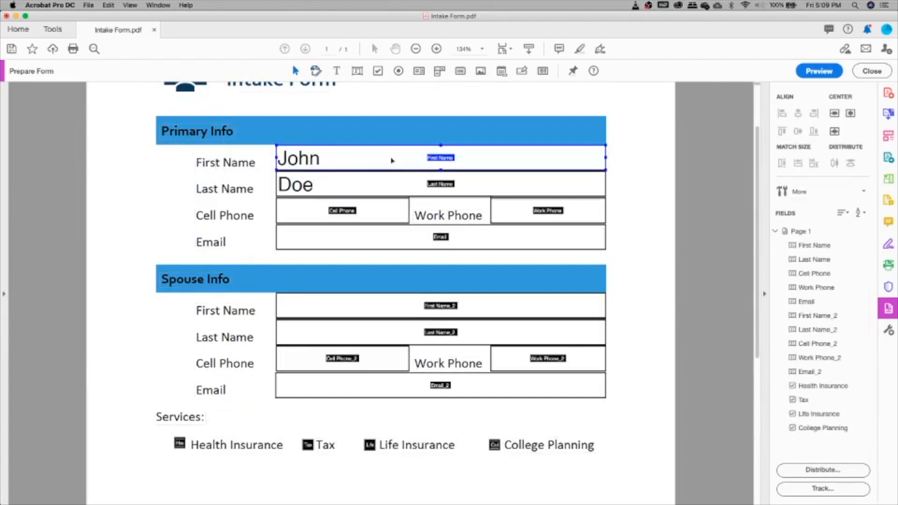
left_click(383, 185, "shift")
scroll(453, 188, "down", 5)
left_click(435, 170)
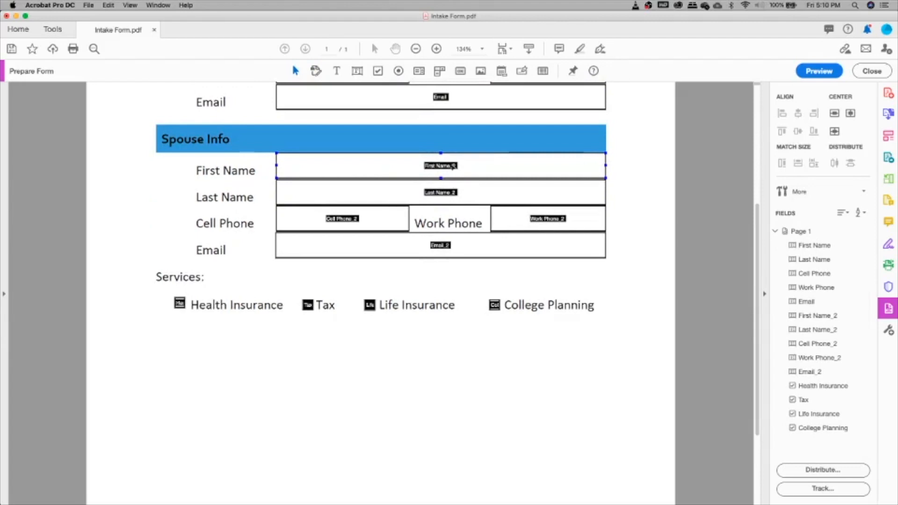
double_click(452, 165)
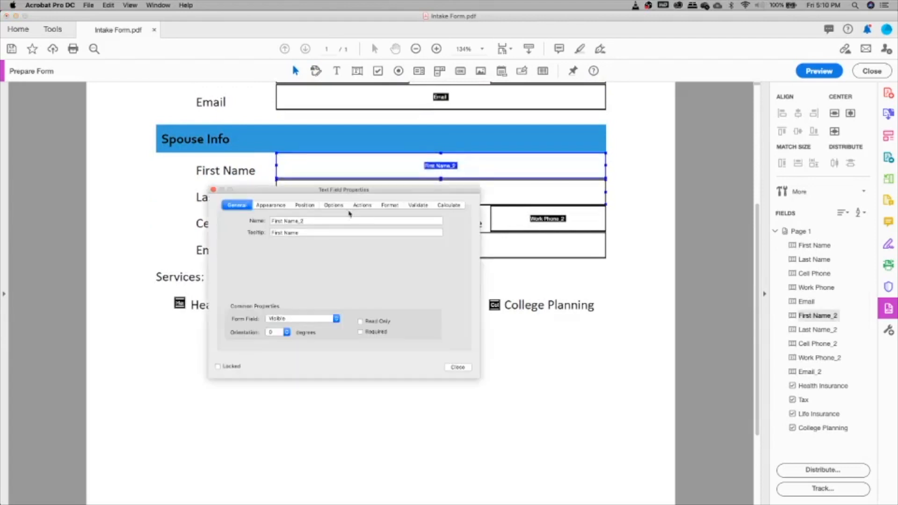
Prefix First Name_2, Last Name_2 and Cell Phone_2 with Spouse.
left_click(272, 221)
type("Spouse")
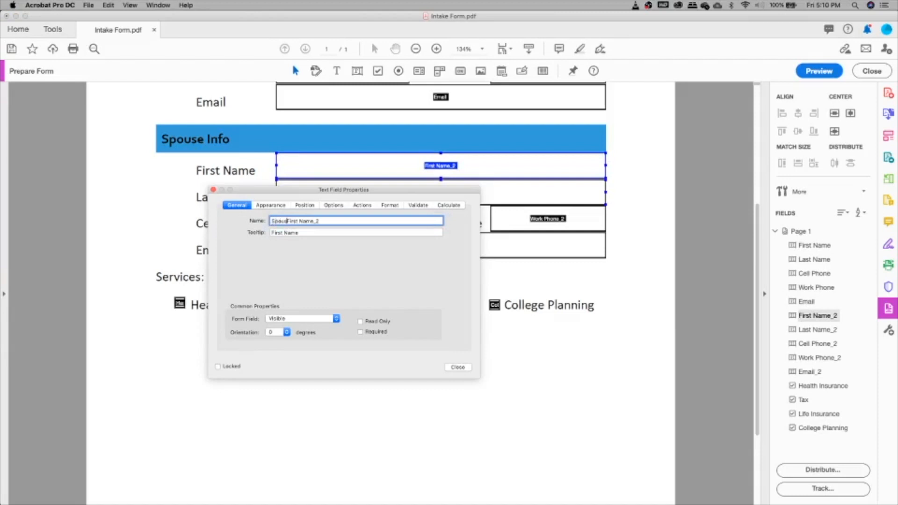
left_click(458, 367)
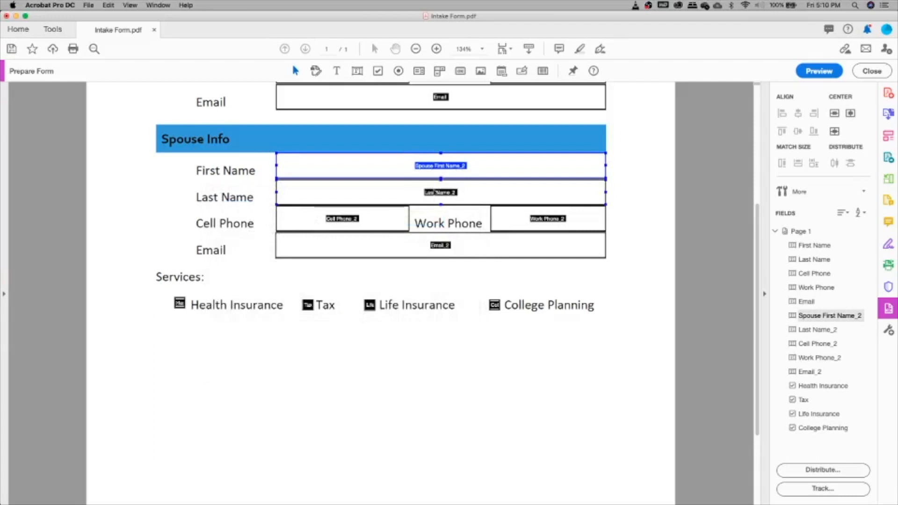
double_click(435, 192)
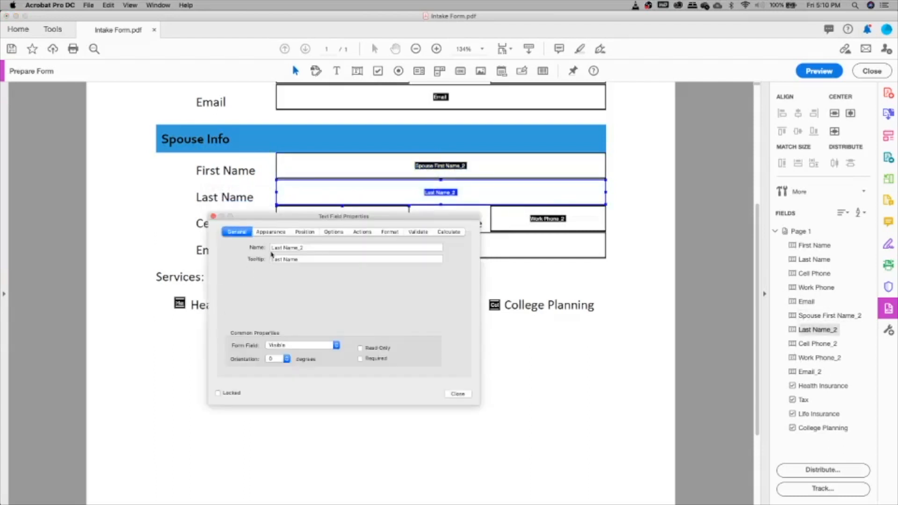
left_click(271, 248)
type("Spouse")
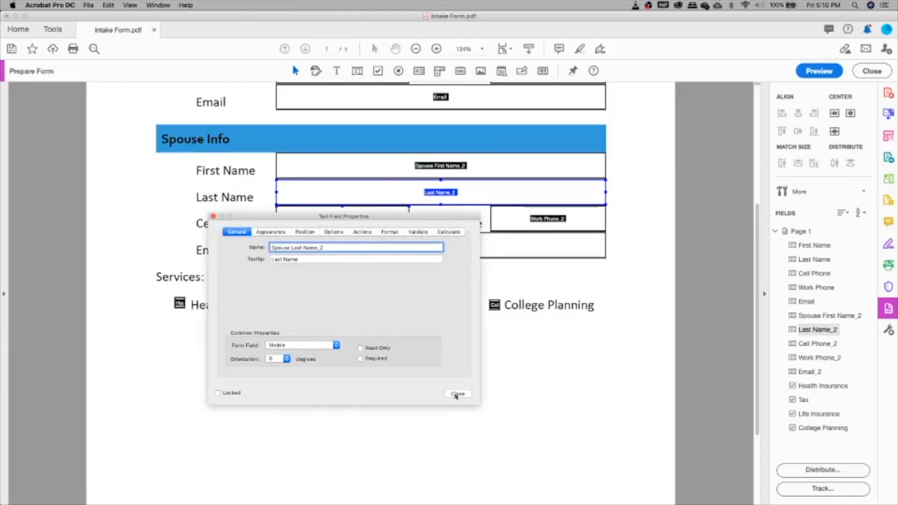
left_click(456, 396)
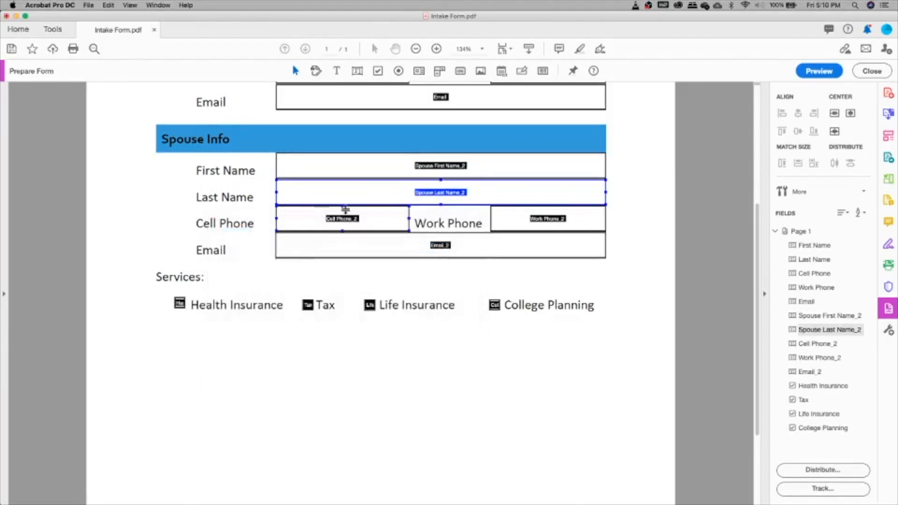
double_click(345, 212)
left_click(272, 274)
type("Spouse Cell Phone_2")
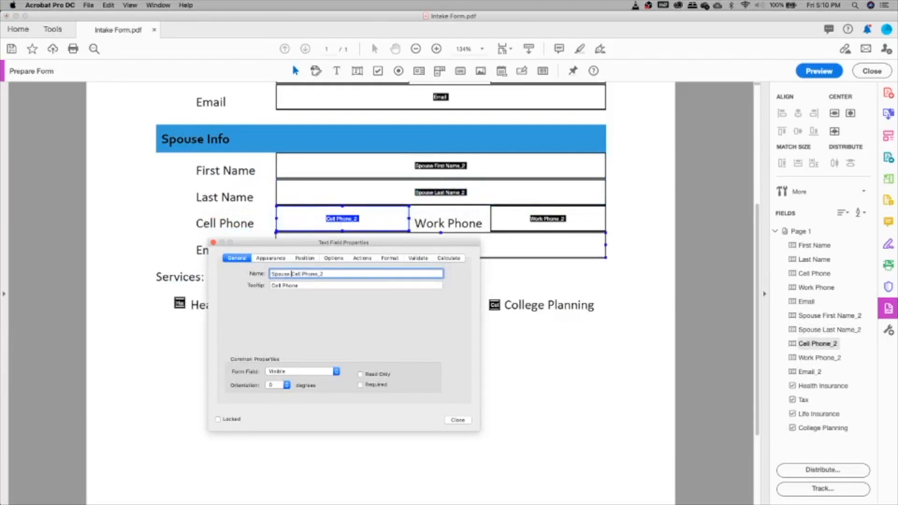
left_click(457, 419)
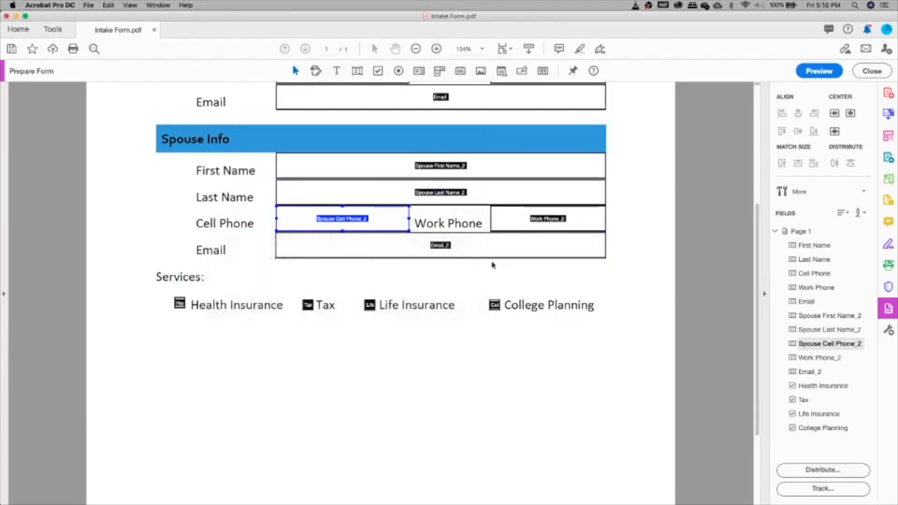
Rename Work Phone_2 and Email_2 to Spouse Work Phone_2 and Spouse Email_2.
double_click(520, 219)
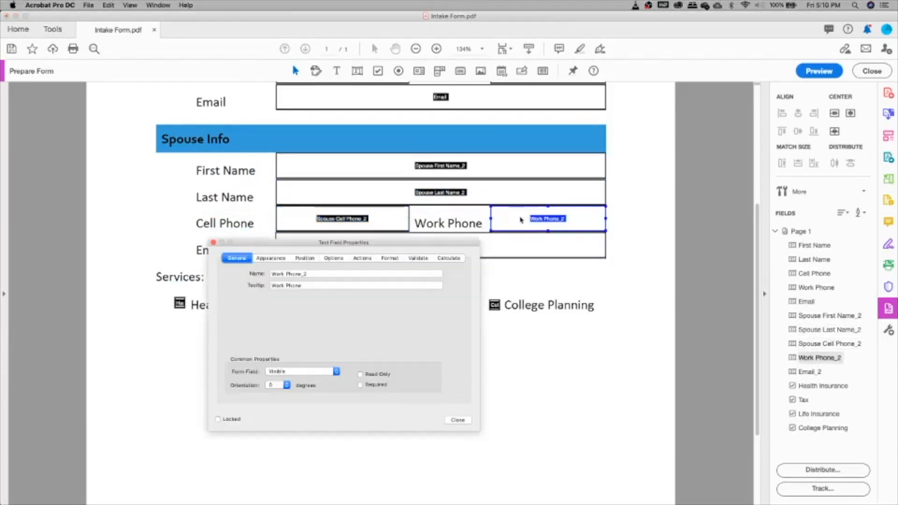
left_click(272, 273)
type("Spouse")
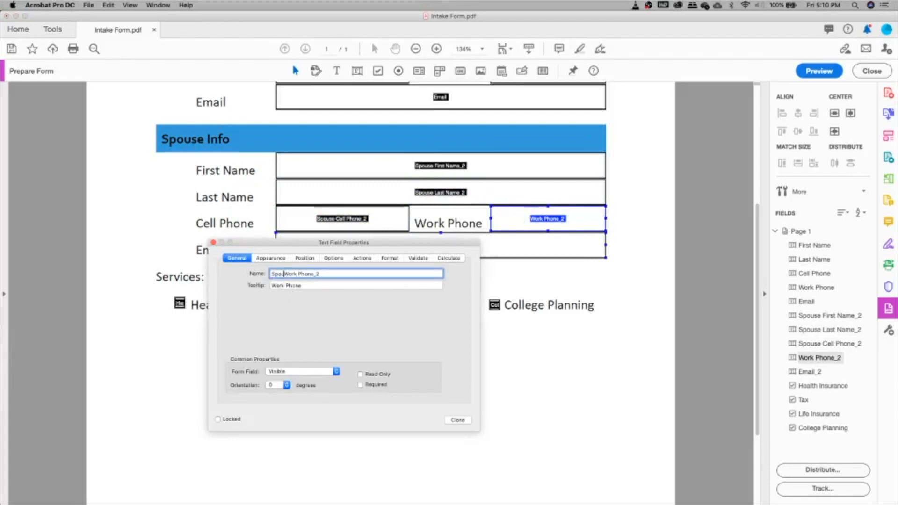
left_click(461, 420)
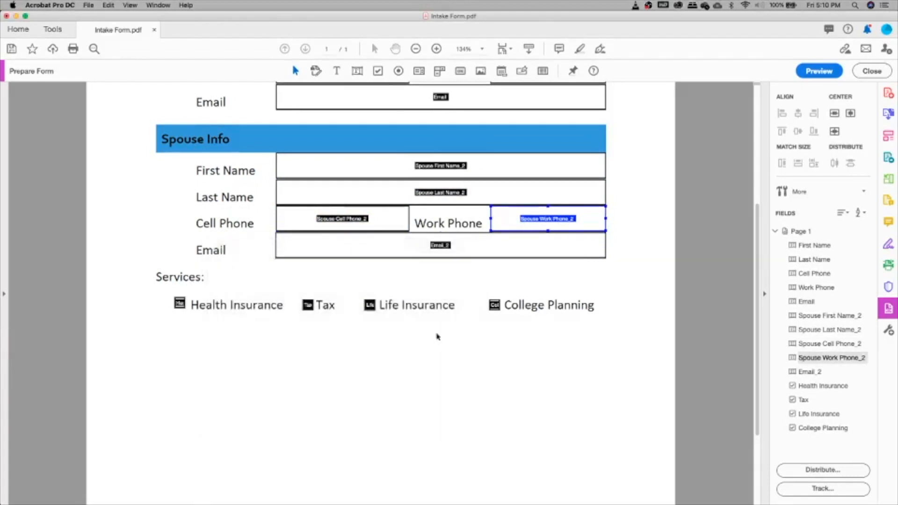
double_click(435, 243)
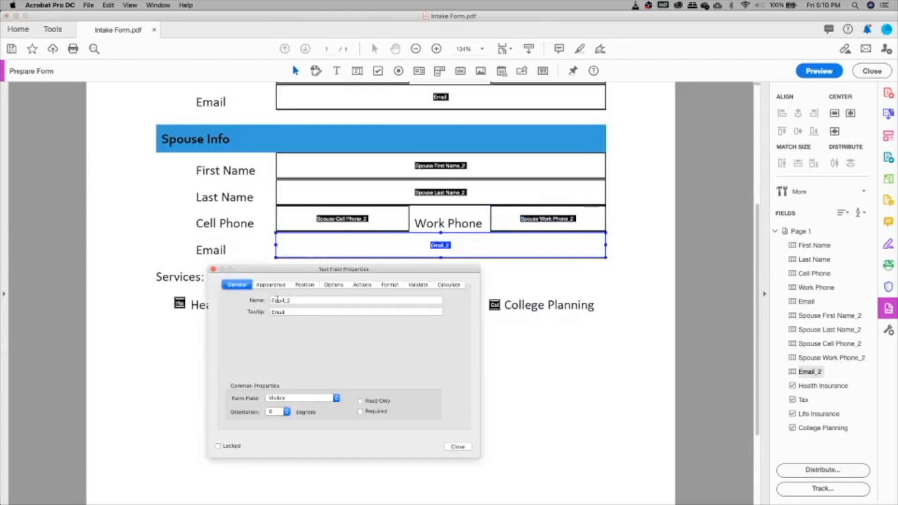
left_click(274, 300)
type("Spouse")
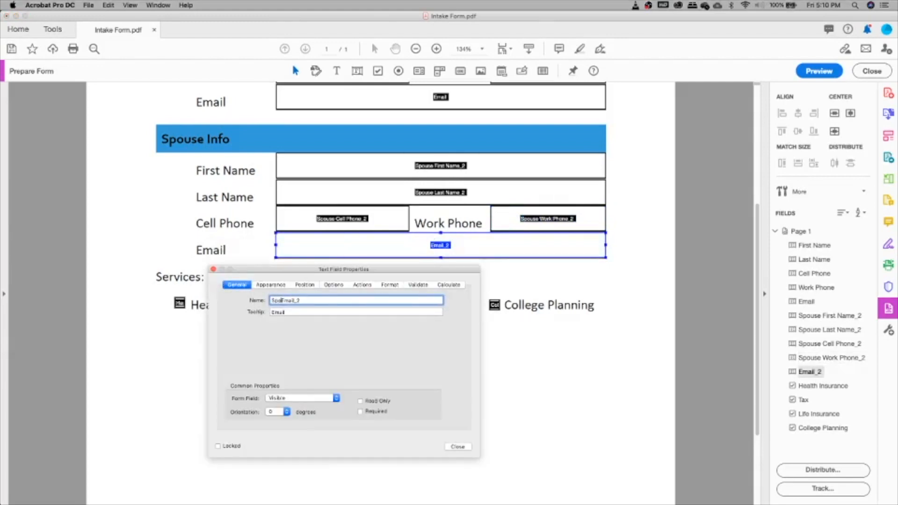
left_click(457, 447)
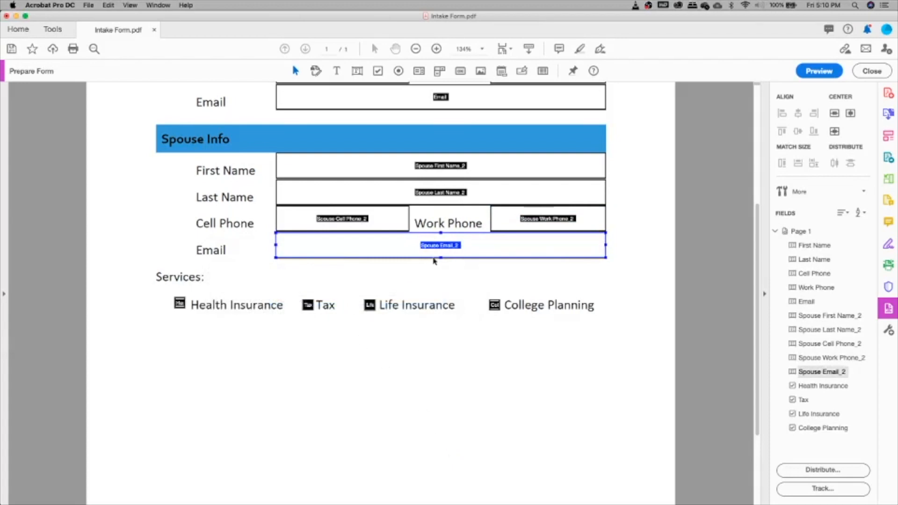
Close Prepare Form to show the fillable Intake Form with John Doe entered.
scroll(395, 241, "up", 5)
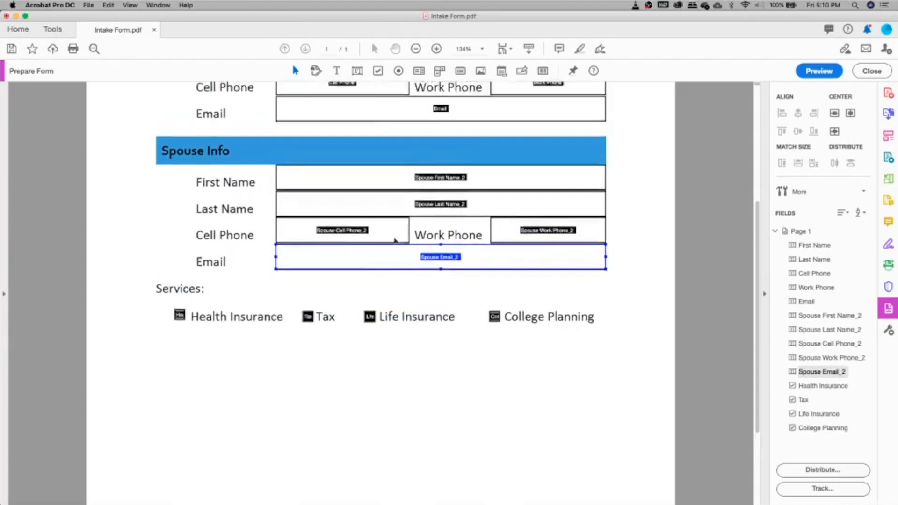
scroll(395, 242, "down", 3)
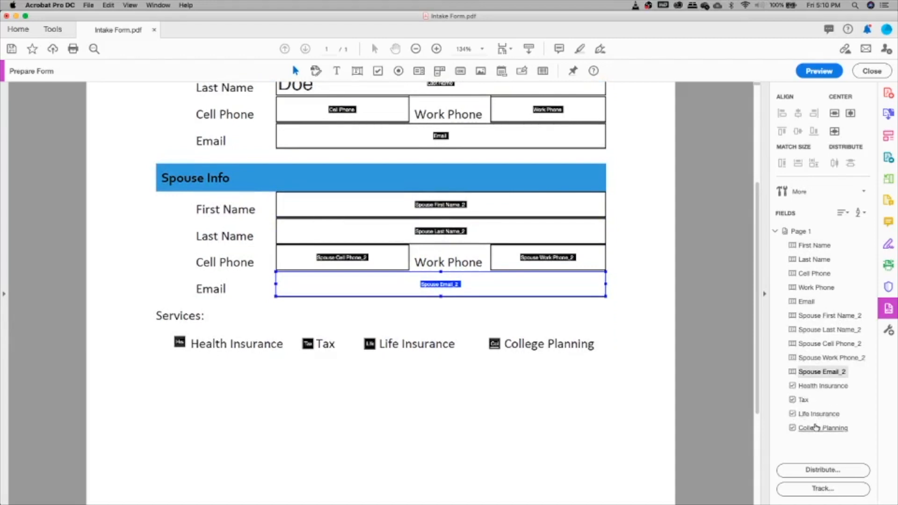
scroll(400, 293, "up", 2)
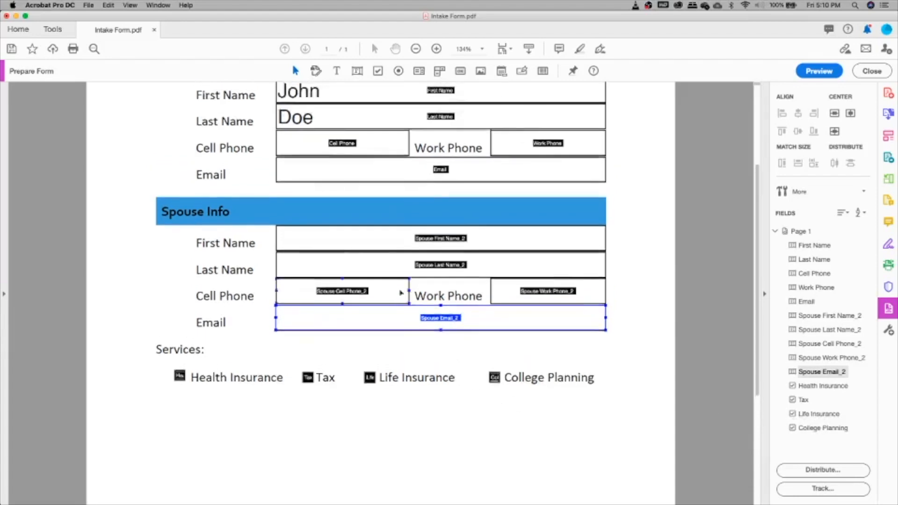
scroll(401, 293, "up", 4)
scroll(401, 292, "up", 2)
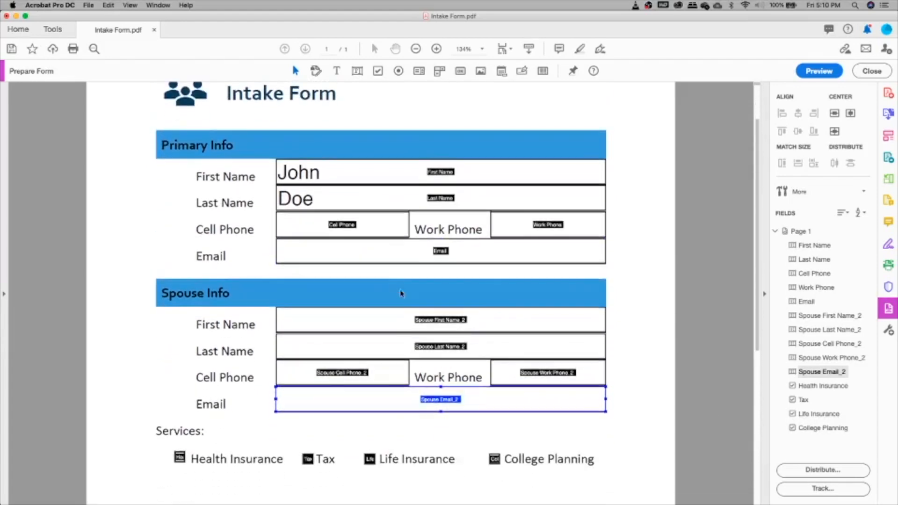
left_click(865, 71)
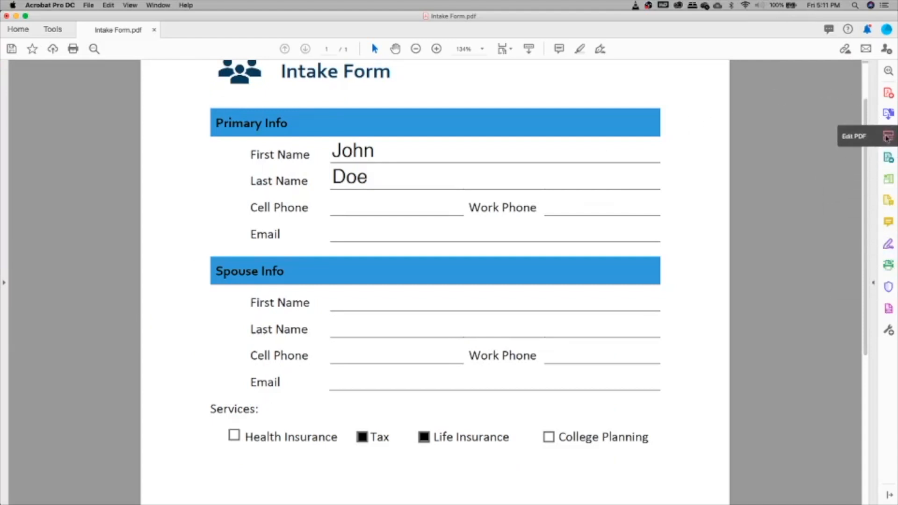
Return to Prepare Form and delete the primary Work Phone field.
left_click(889, 309)
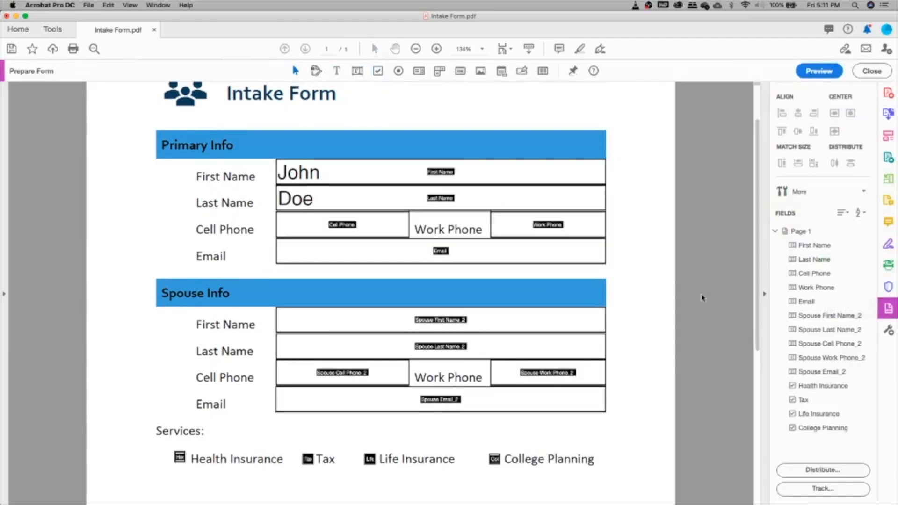
left_click(534, 229)
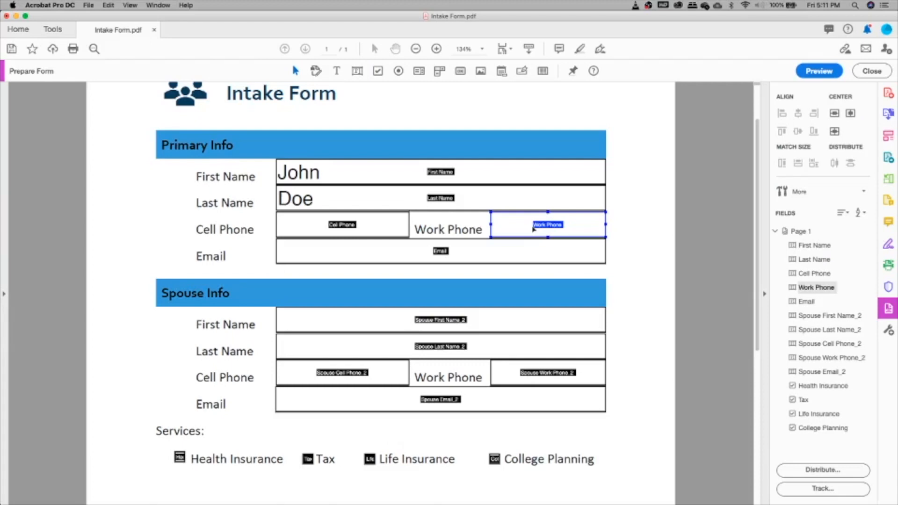
key("Delete")
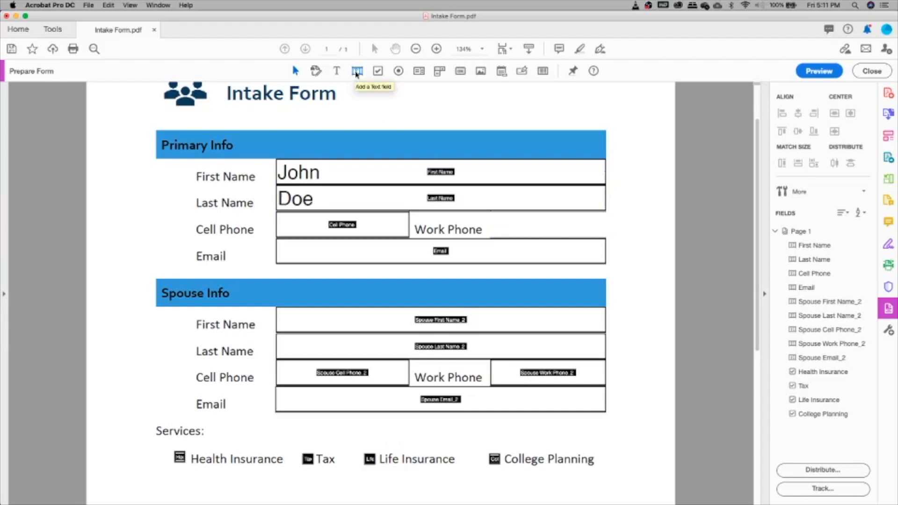
Add a text field in the primary Work Phone cell, align it, and name it Work Phone.
left_click(356, 72)
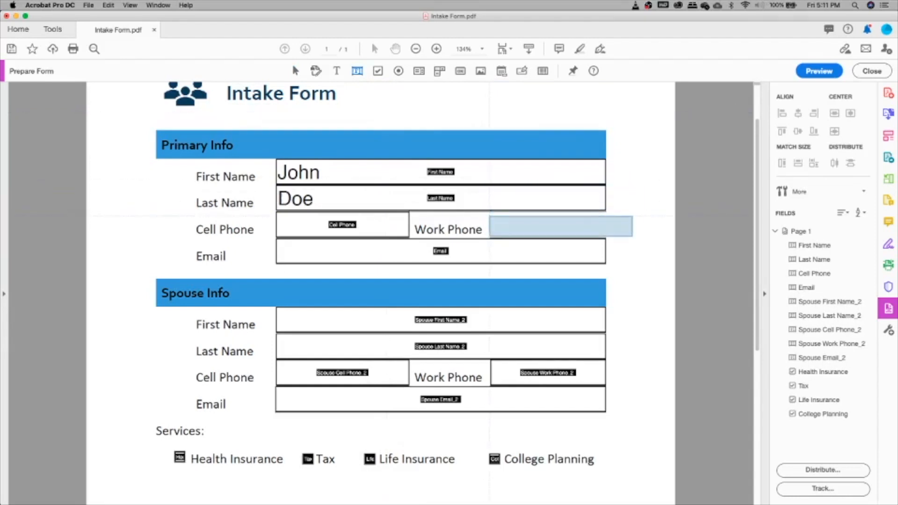
left_click(489, 217)
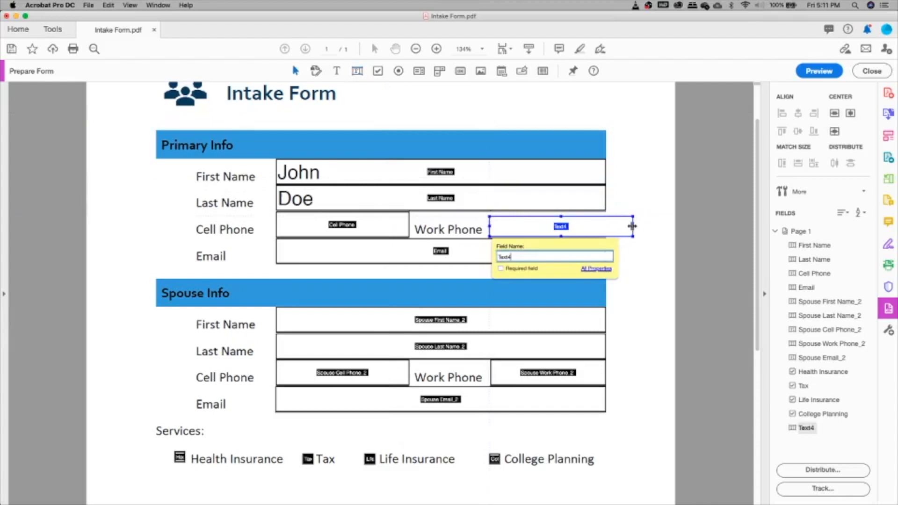
left_click(593, 226)
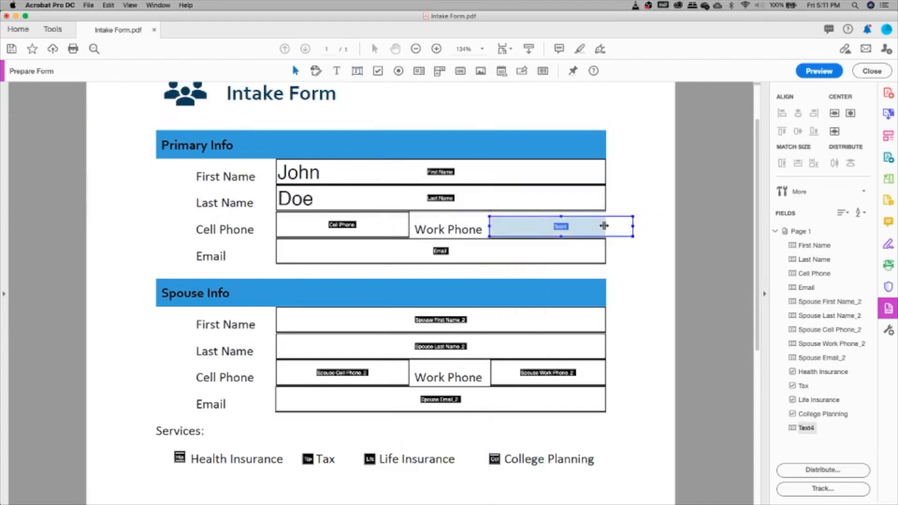
left_click_drag(604, 226, 605, 226)
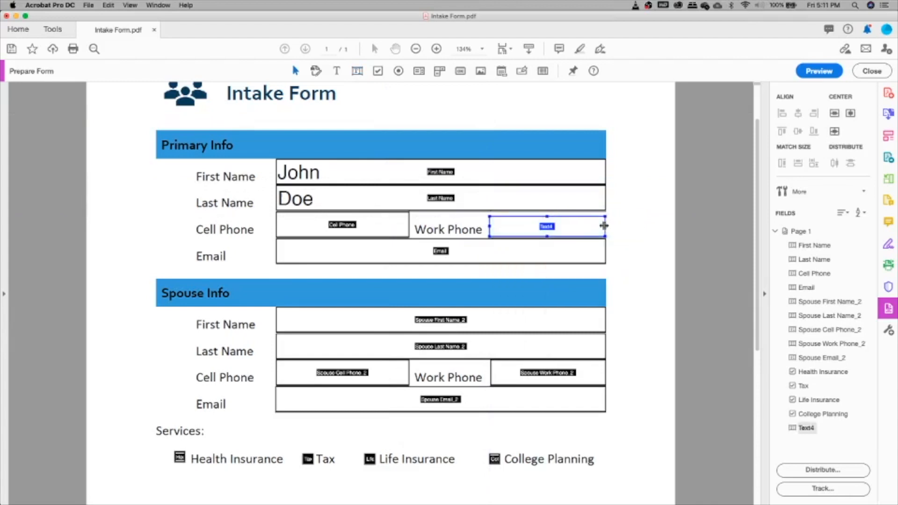
double_click(554, 227)
double_click(288, 300)
type("Work Phone")
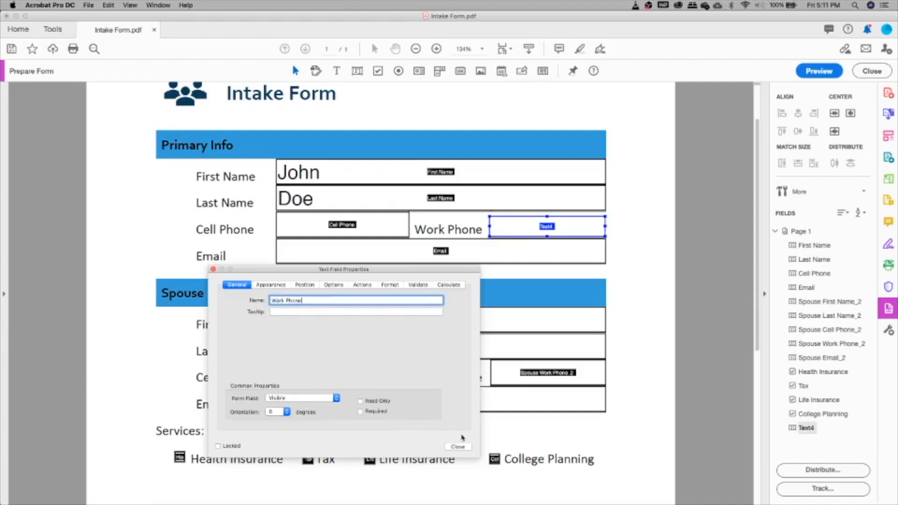
left_click(459, 449)
left_click(460, 448)
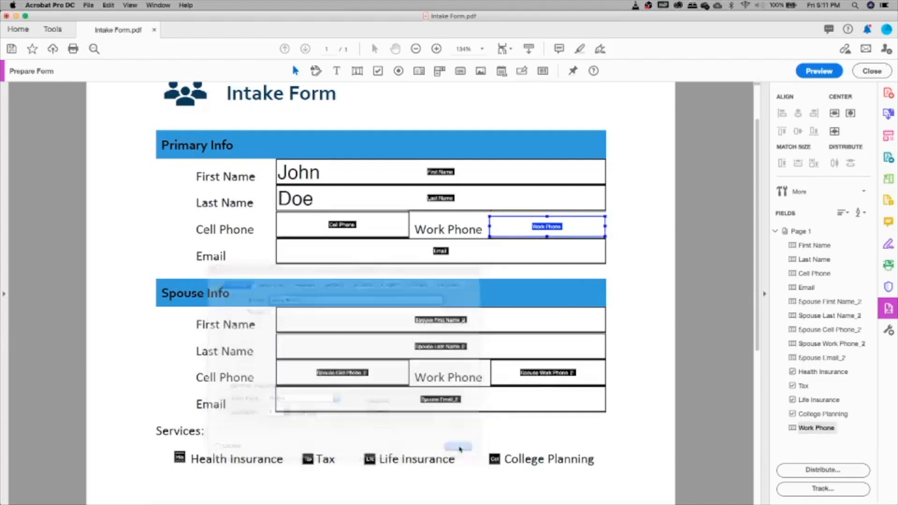
scroll(379, 285, "down", 2)
scroll(380, 284, "up", 2)
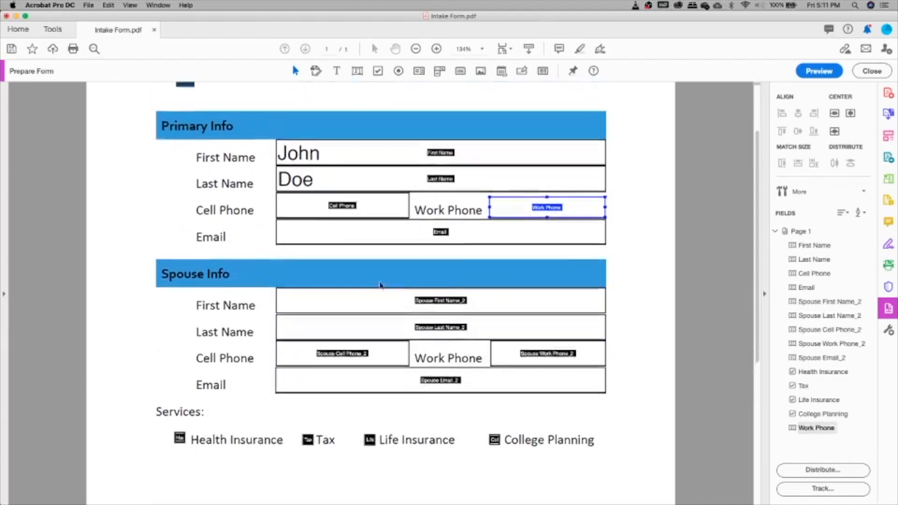
left_click(862, 73)
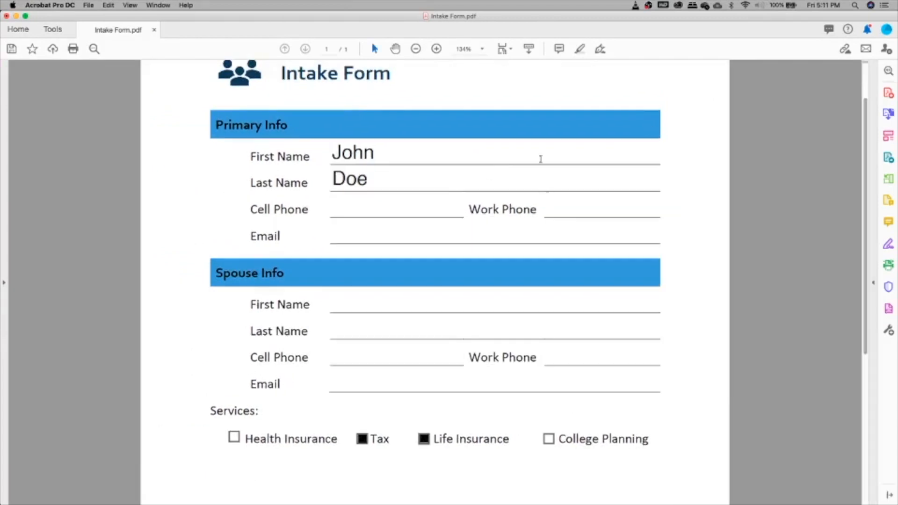
left_click(358, 208)
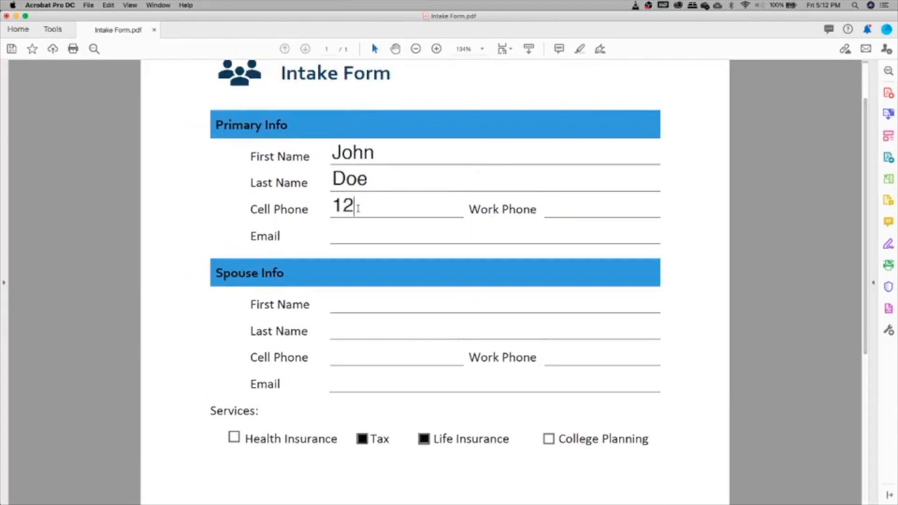
key("Tab")
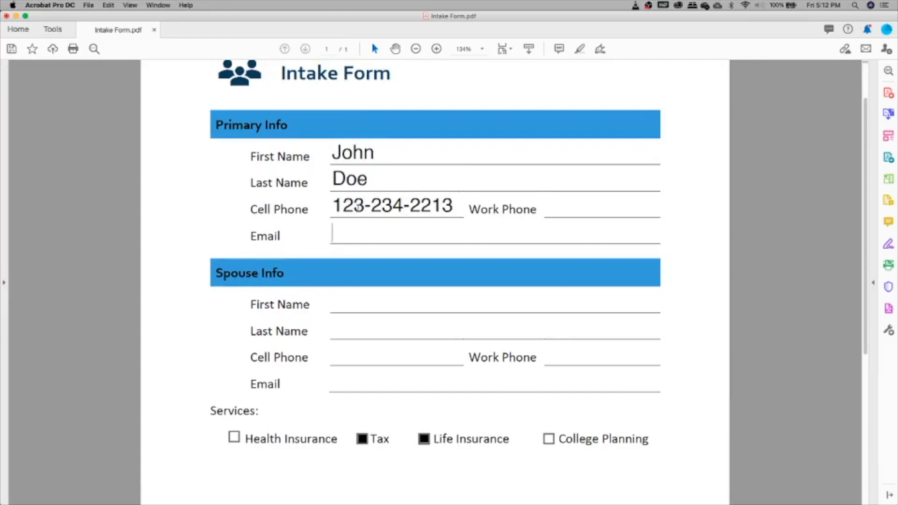
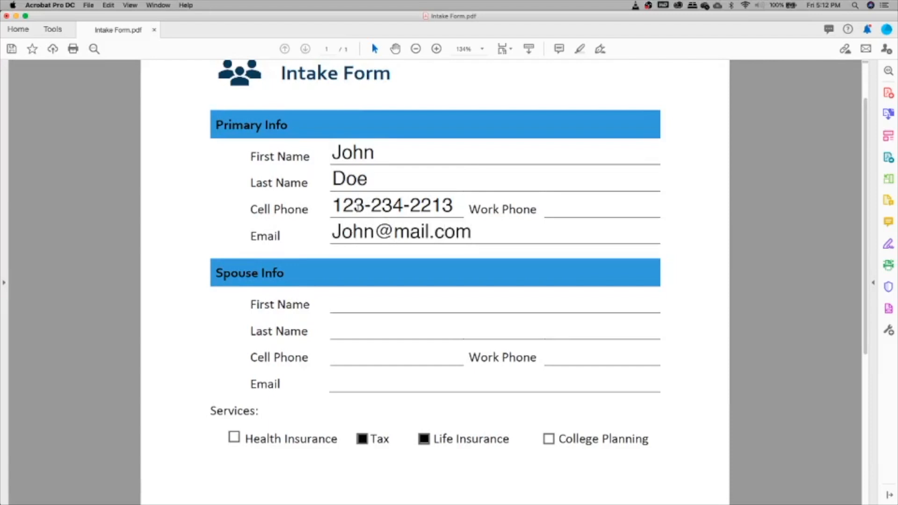
Change the service checkboxes so only Health Insurance and Tax are ticked.
scroll(295, 287, "down", 5)
left_click(363, 267)
left_click(426, 267)
left_click(362, 267)
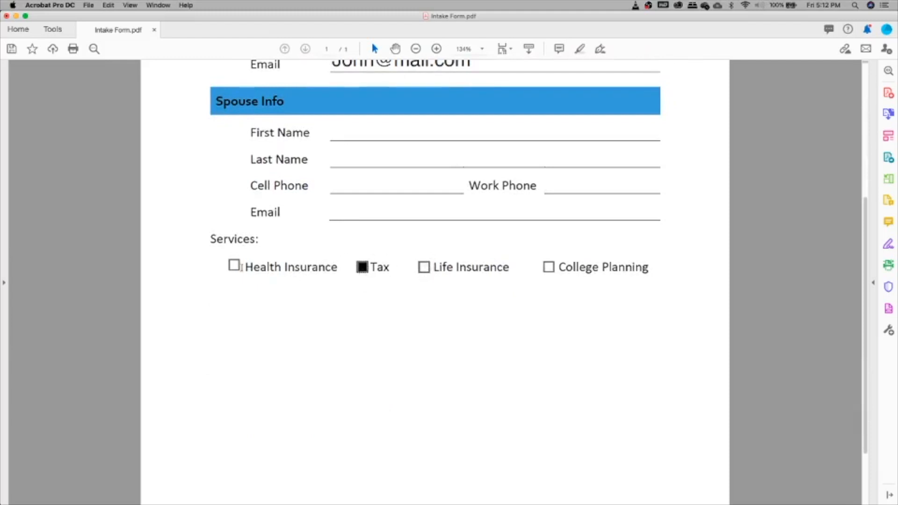
left_click(236, 267)
scroll(364, 293, "up", 3)
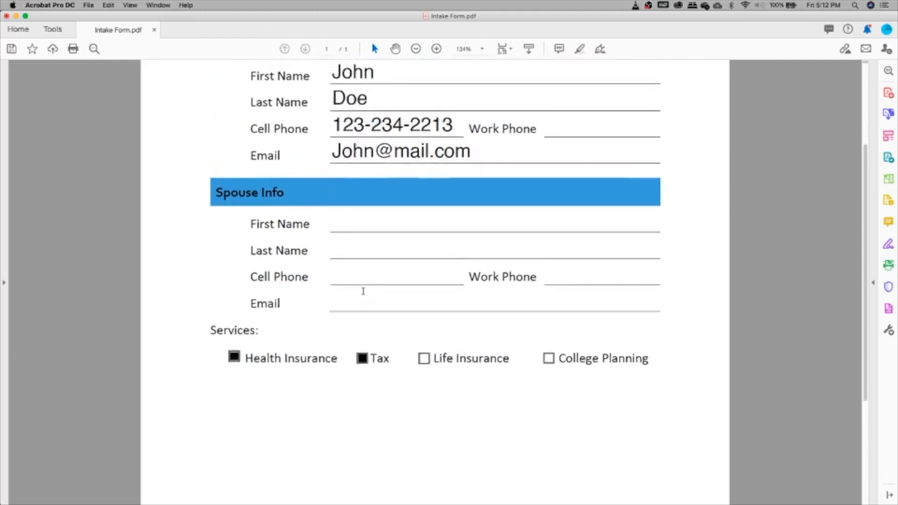
scroll(362, 295, "down", 3)
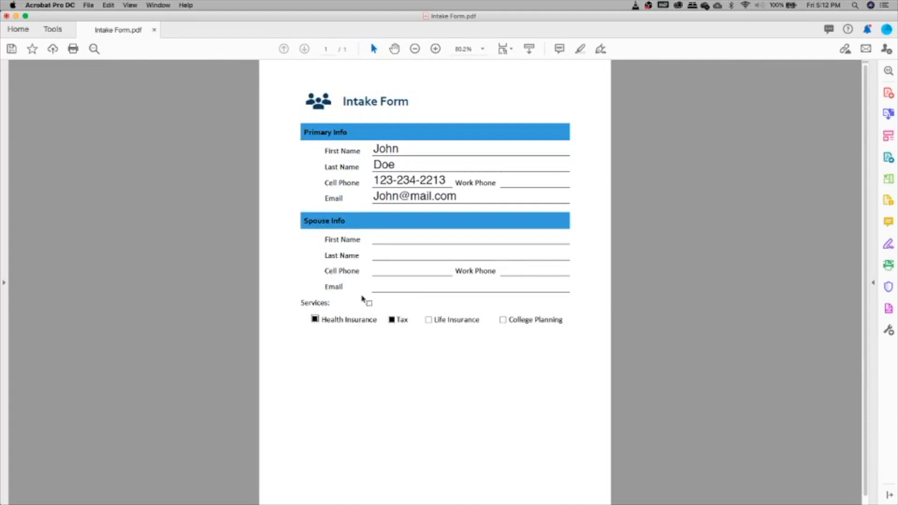